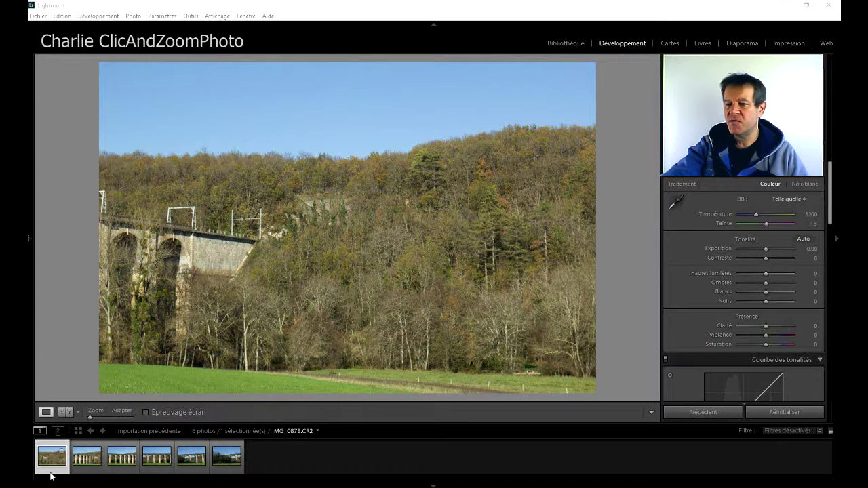
- Enable chromatic aberration removal and the lens correction profile for the first photo, _MG_0878.CR2
scroll(780, 271, "down", 10)
left_click(672, 304)
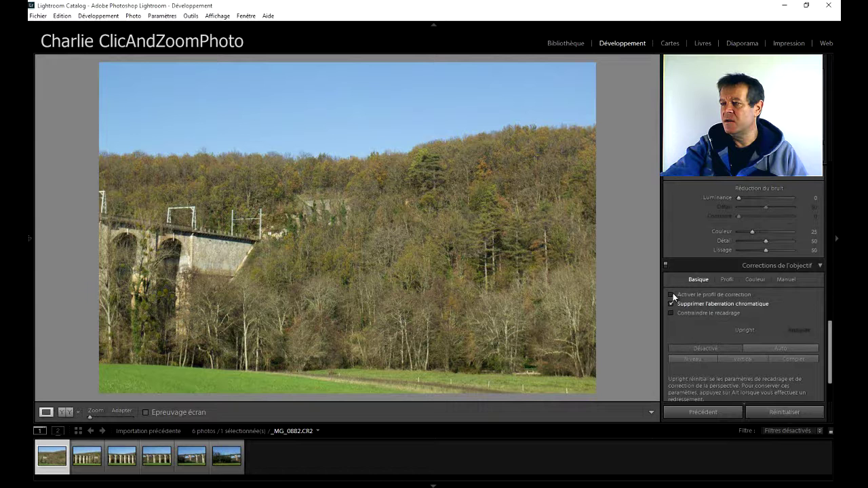
left_click(673, 294)
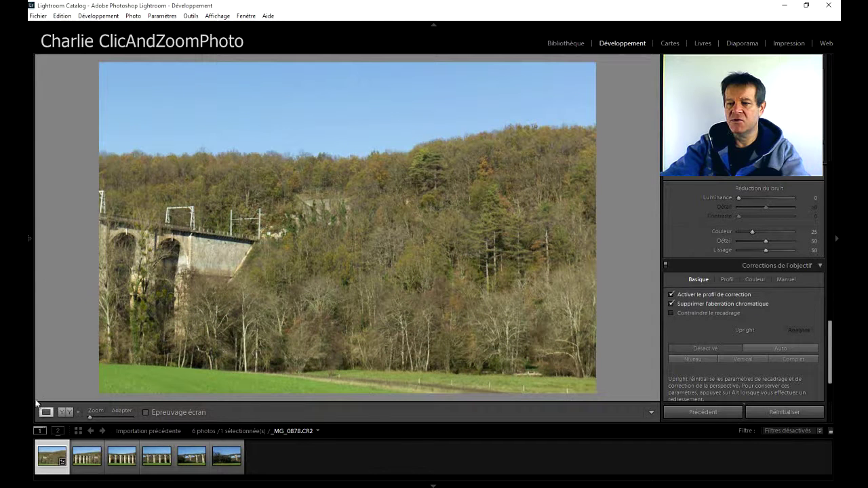
- Copy only the lens correction settings from the first photo
left_click(29, 238)
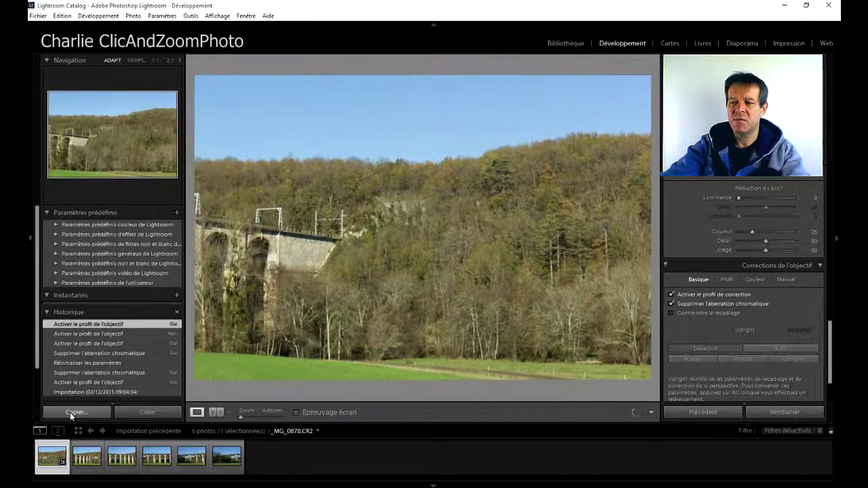
left_click(72, 413)
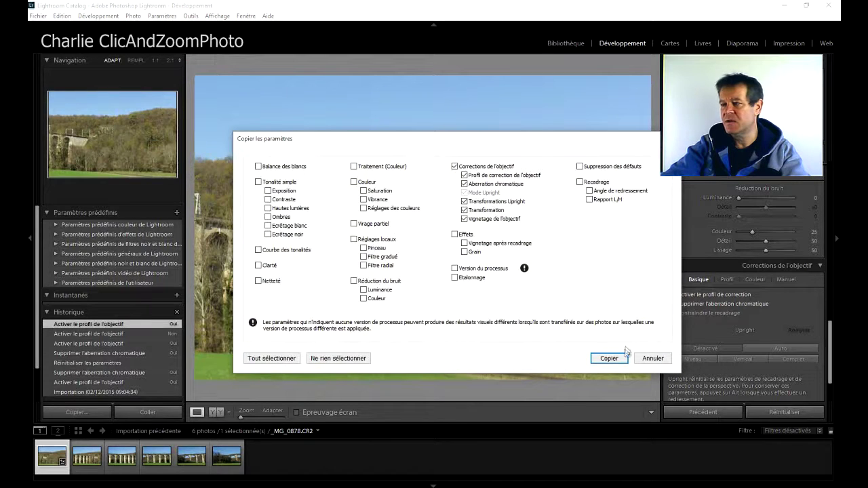
left_click(612, 363)
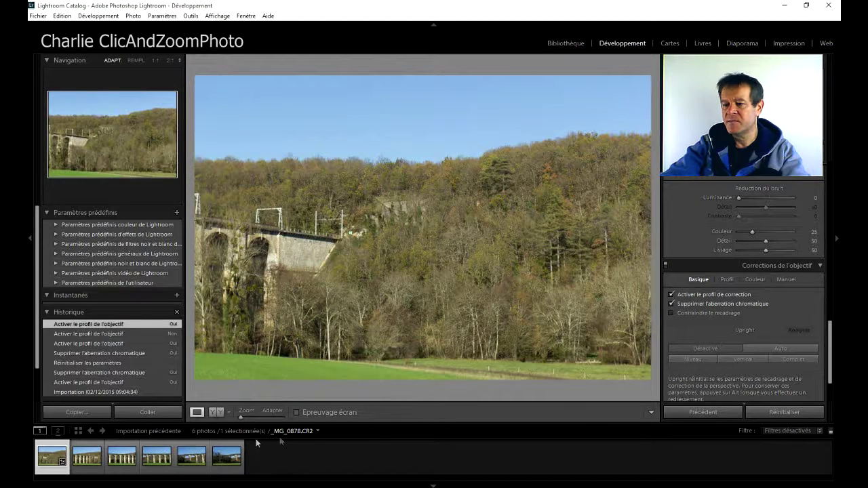
- Synchronize the first photo's lens correction settings across all six photos
left_click(241, 465, "shift")
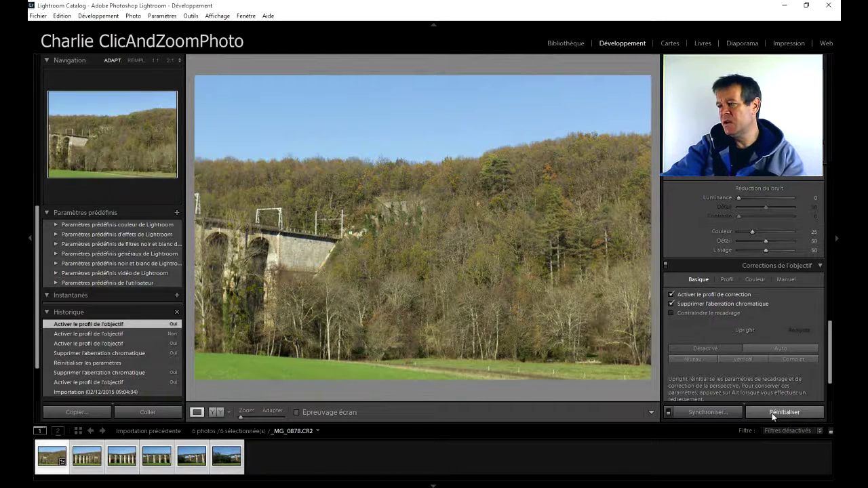
left_click(700, 414)
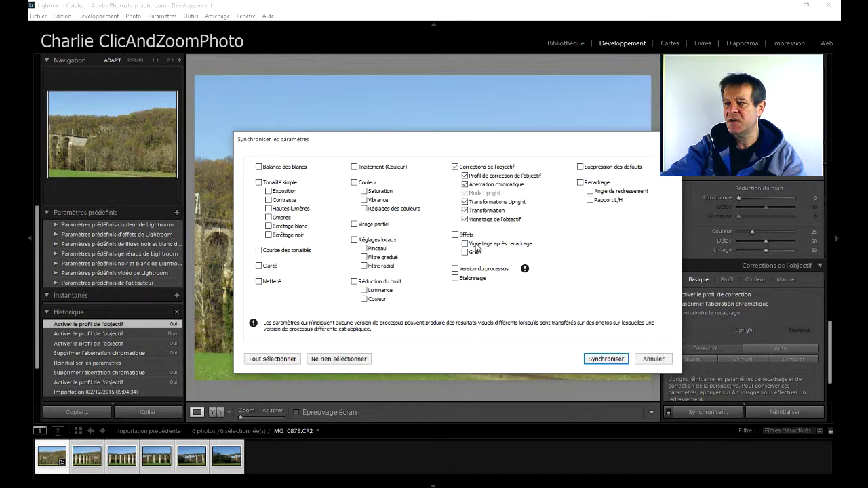
left_click(602, 359)
left_click(30, 241)
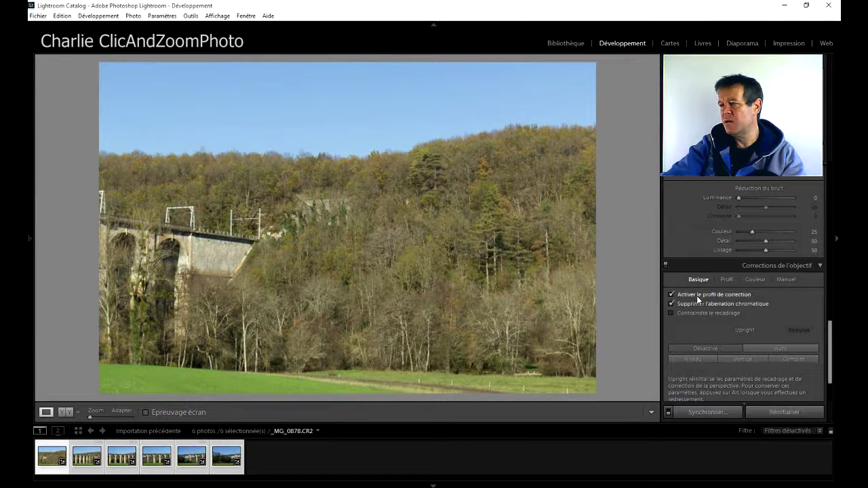
- Check the lens correction options and the lens profile assigned to the last photo in the series
left_click(234, 468)
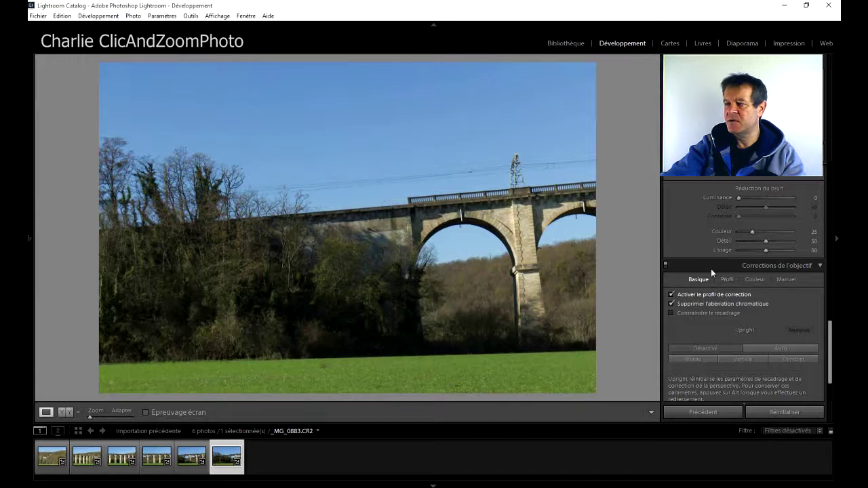
left_click(727, 280)
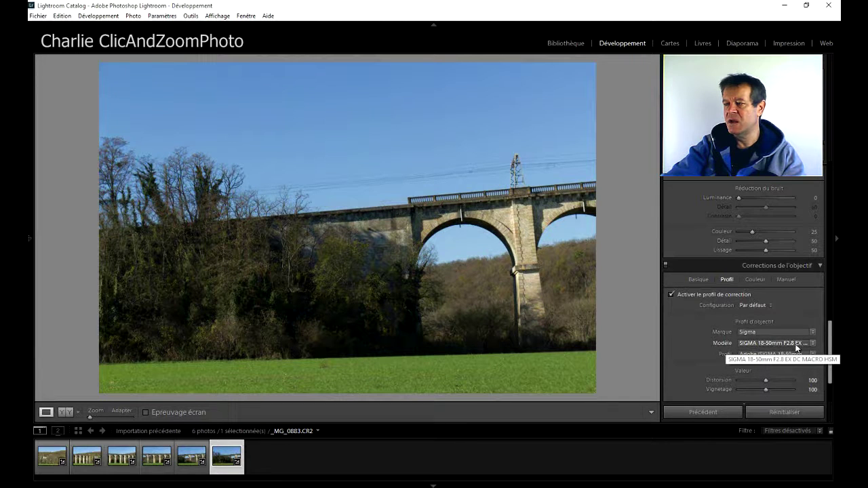
left_click(698, 279)
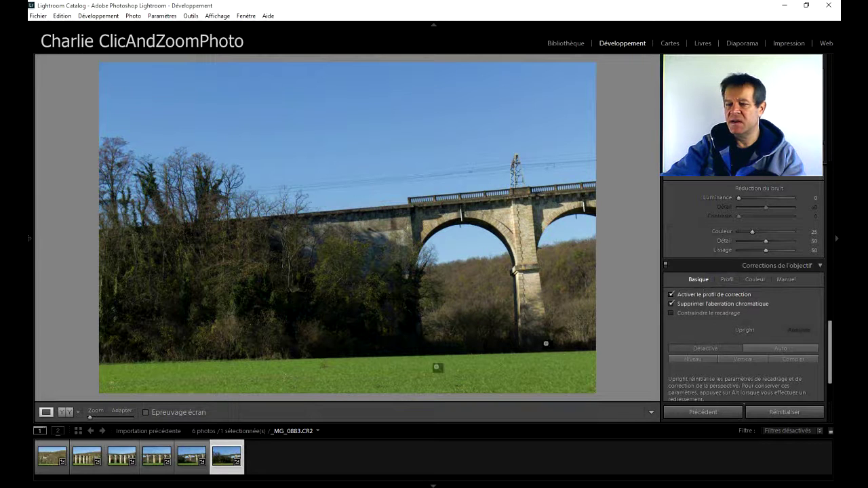
- Select all six photos, starting from the first, and open them in the panorama photo merge preview
left_click(45, 472)
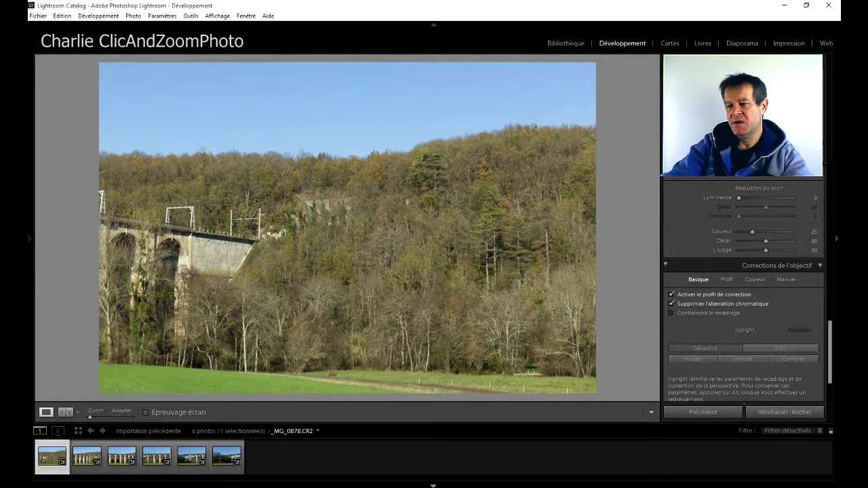
left_click(228, 471, "shift")
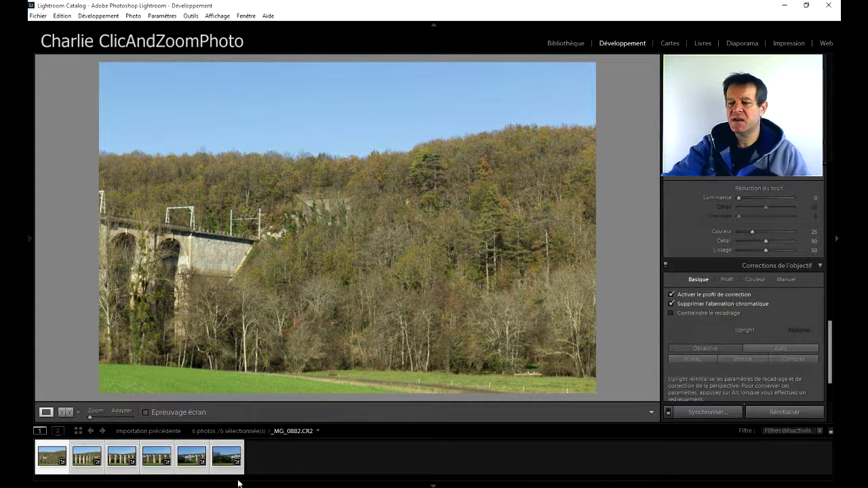
right_click(297, 211)
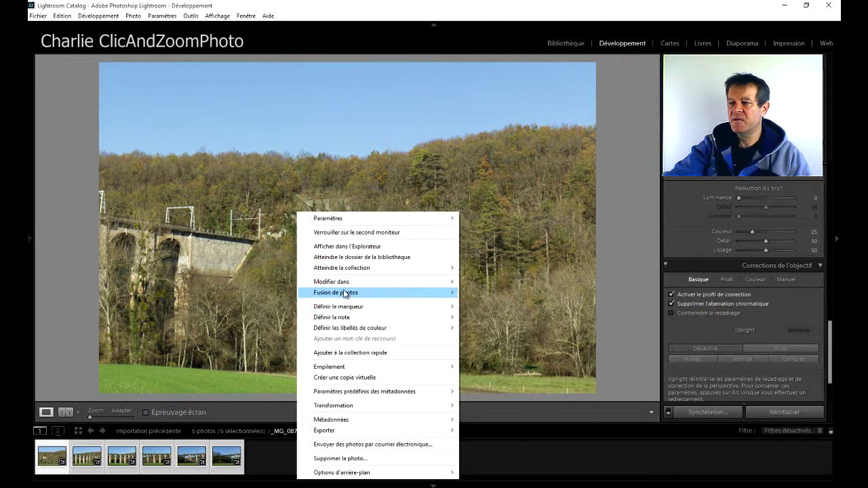
mouse_move(345, 293)
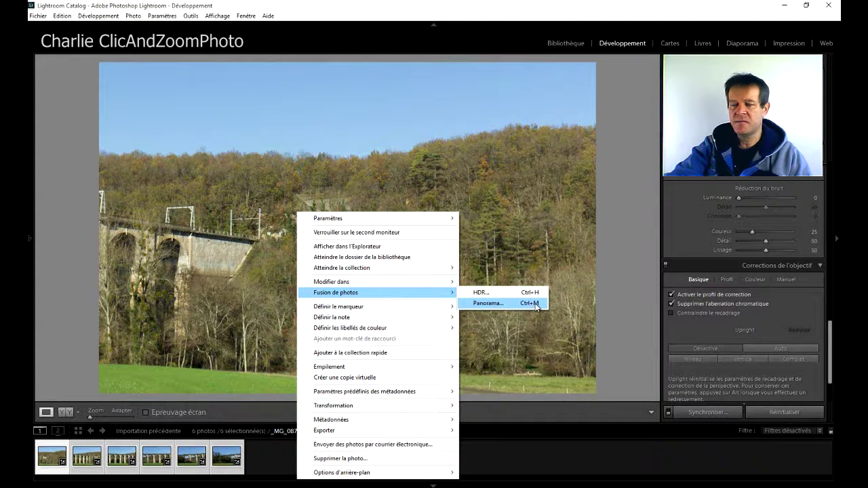
left_click(488, 303)
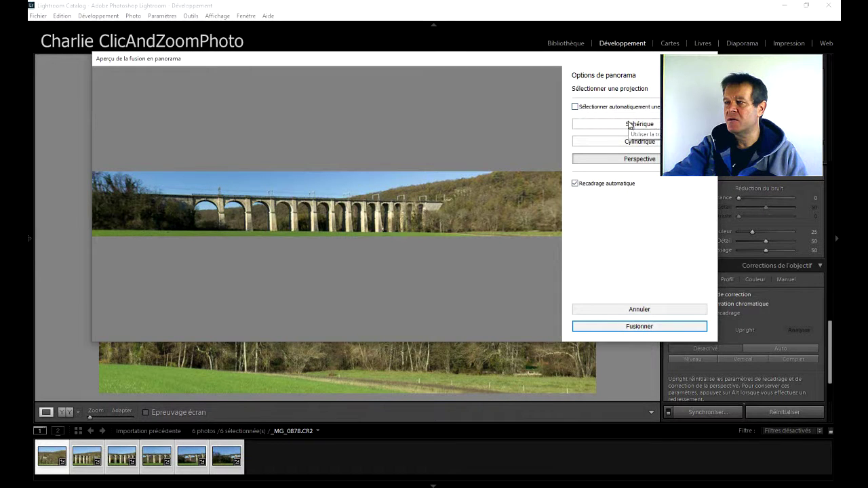
- Compare the automatically selected, Cylindrical and Perspective projections in the preview, finishing on Perspective
left_click(576, 107)
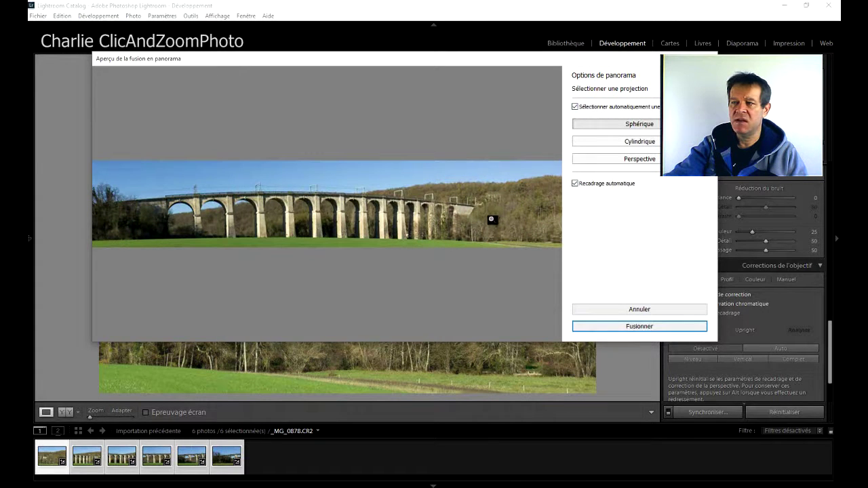
left_click(636, 144)
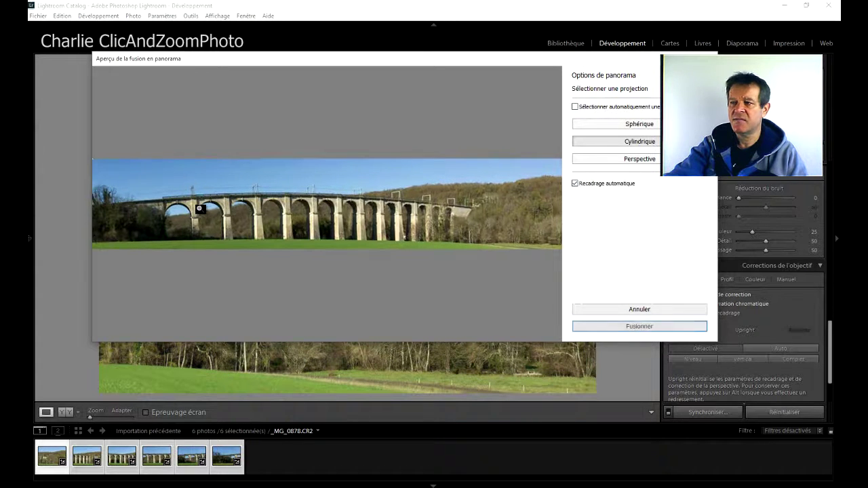
left_click(639, 160)
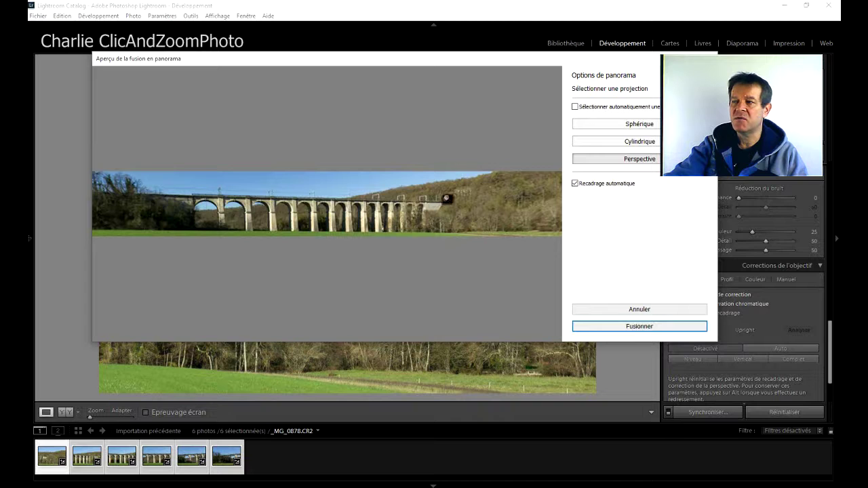
- Preview the panorama without automatic cropping, turn automatic cropping back on and merge the photos
left_click(575, 183)
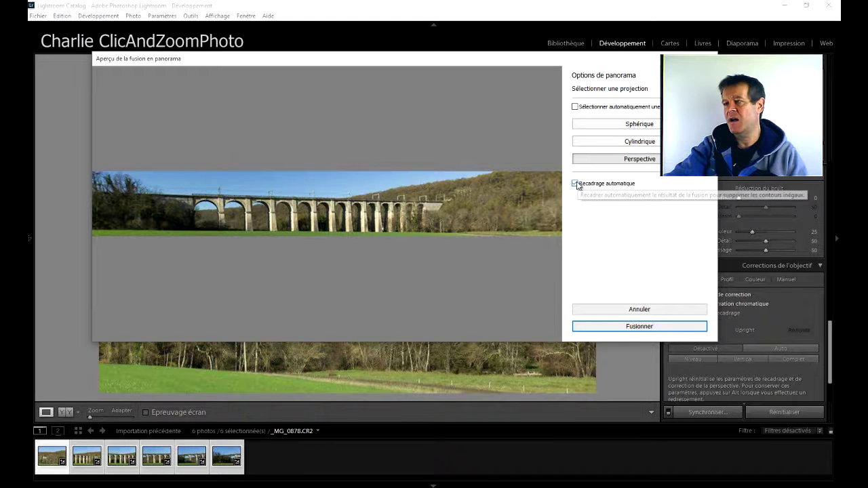
left_click(575, 183)
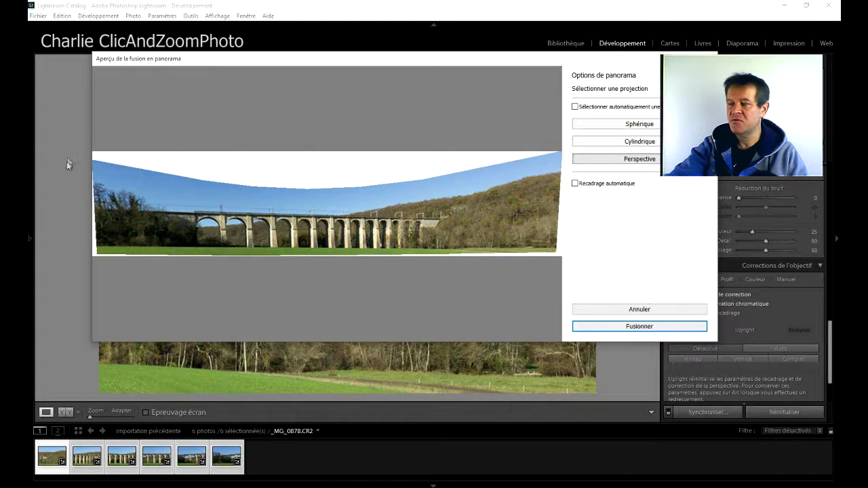
left_click(576, 184)
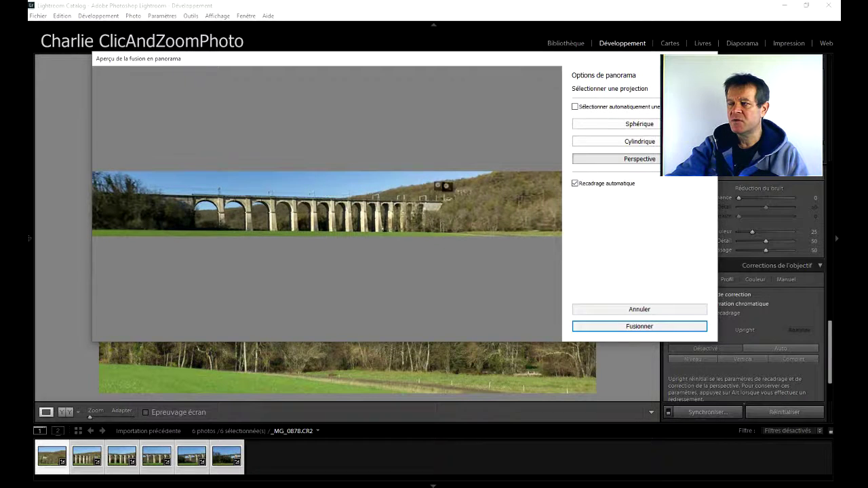
left_click(632, 327)
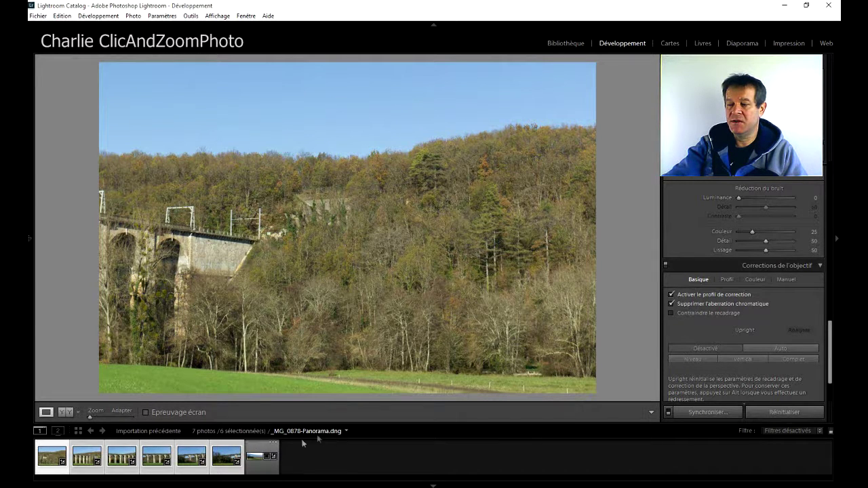
- Open the merged panorama at 1:1 and examine the stitching along the viaduct's arches, parapet and overhead wires
left_click(264, 451)
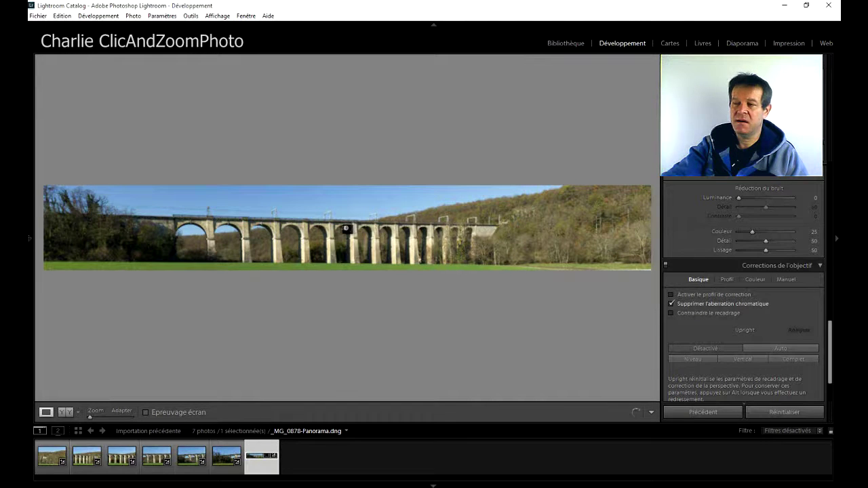
left_click(328, 227)
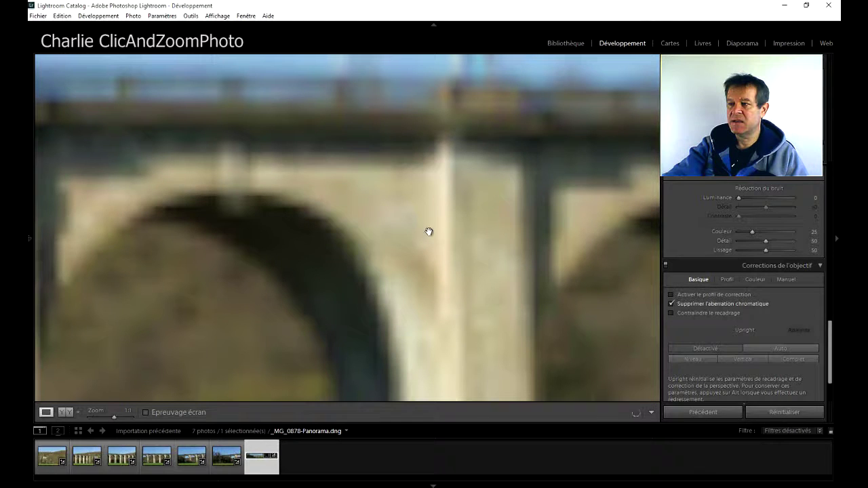
left_click_drag(298, 228, 286, 228)
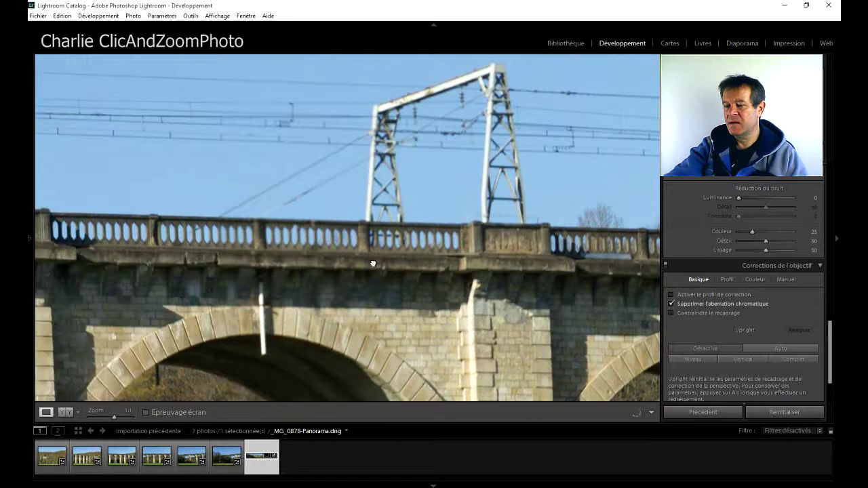
left_click_drag(340, 269, 333, 308)
left_click_drag(247, 294, 339, 299)
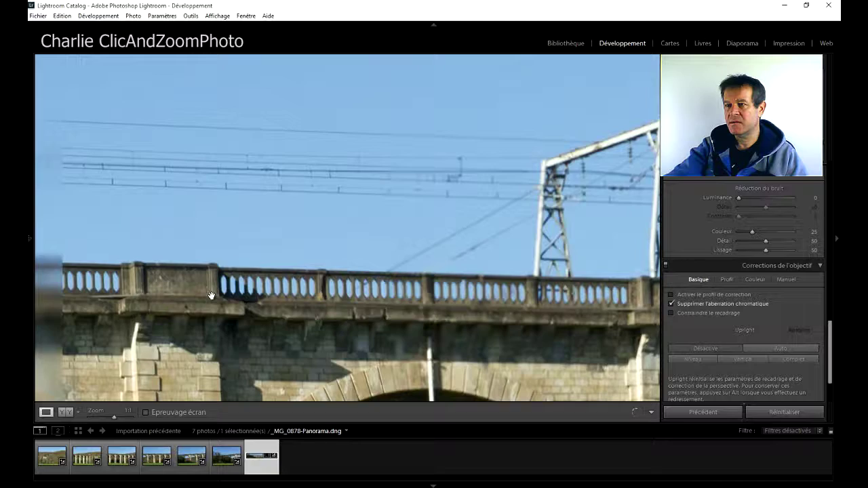
left_click_drag(213, 296, 495, 291)
left_click_drag(297, 293, 369, 293)
left_click_drag(273, 301, 395, 341)
left_click_drag(252, 211, 325, 279)
left_click_drag(178, 192, 182, 236)
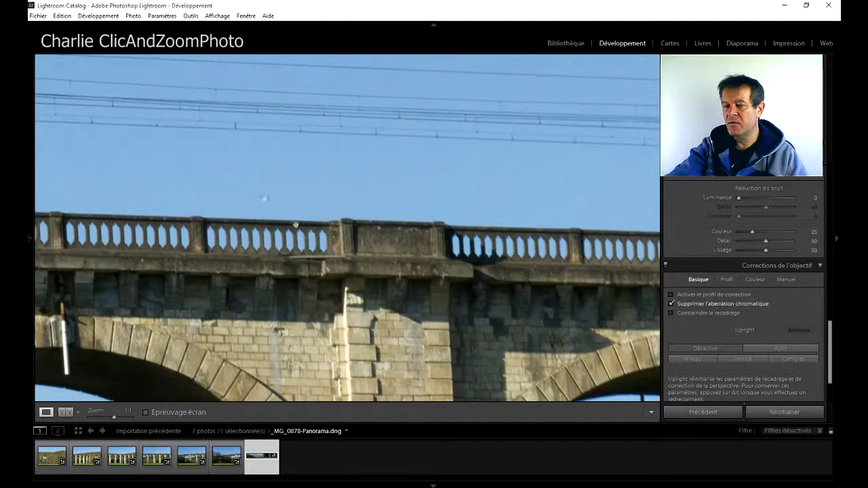
left_click_drag(231, 134, 244, 228)
left_click_drag(70, 182, 224, 223)
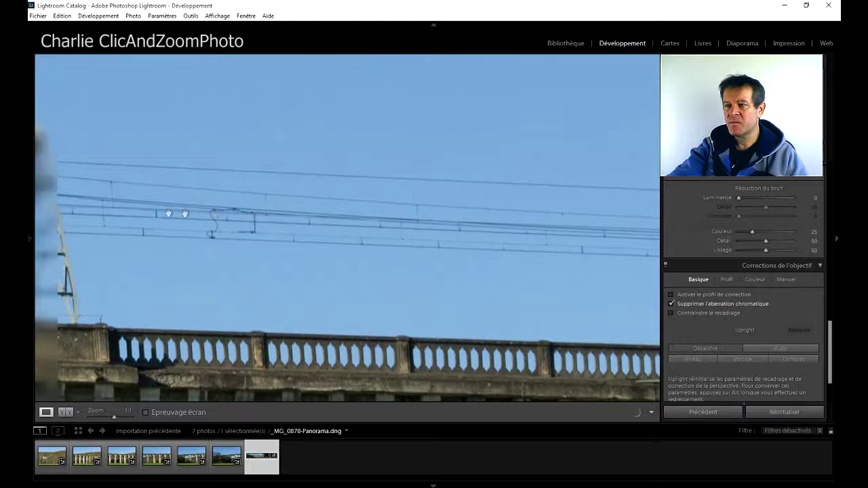
- Follow the overhead wires and railing to the bare trees at the viaduct's end, examining the stitching for misalignment
left_click_drag(41, 224, 345, 238)
left_click_drag(74, 228, 243, 229)
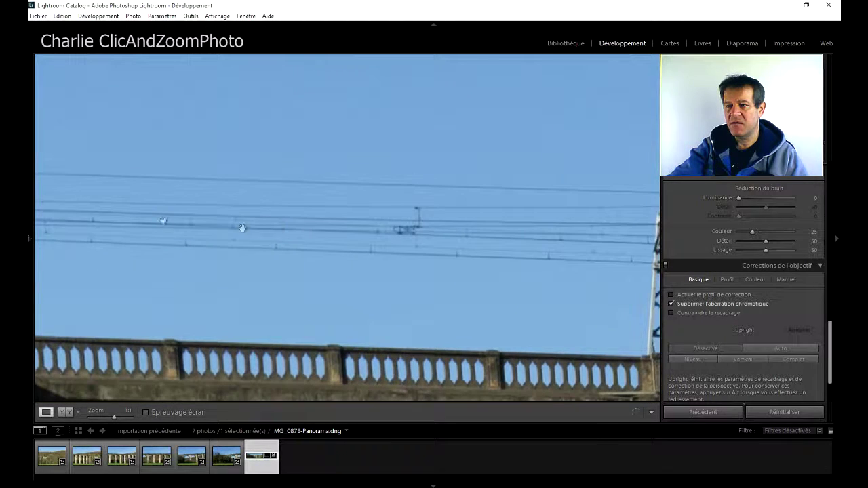
left_click_drag(60, 213, 220, 223)
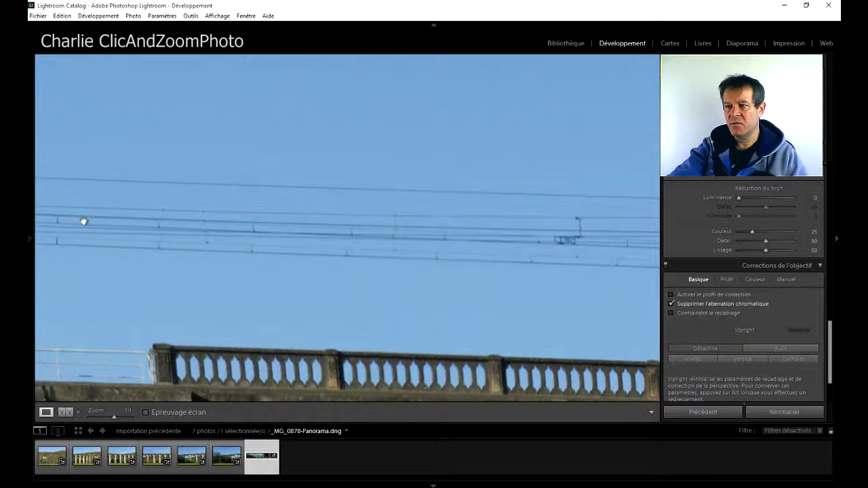
left_click_drag(127, 221, 211, 230)
left_click_drag(110, 353, 270, 308)
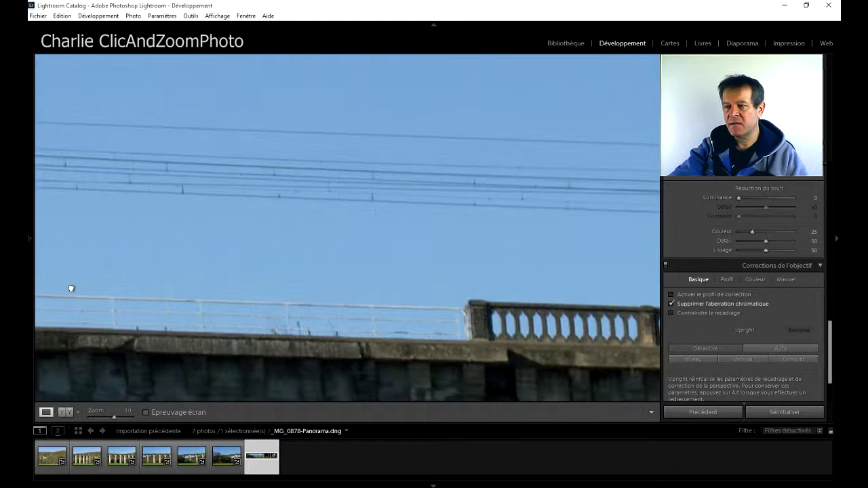
left_click_drag(71, 289, 229, 301)
left_click_drag(102, 299, 278, 293)
left_click_drag(108, 267, 330, 290)
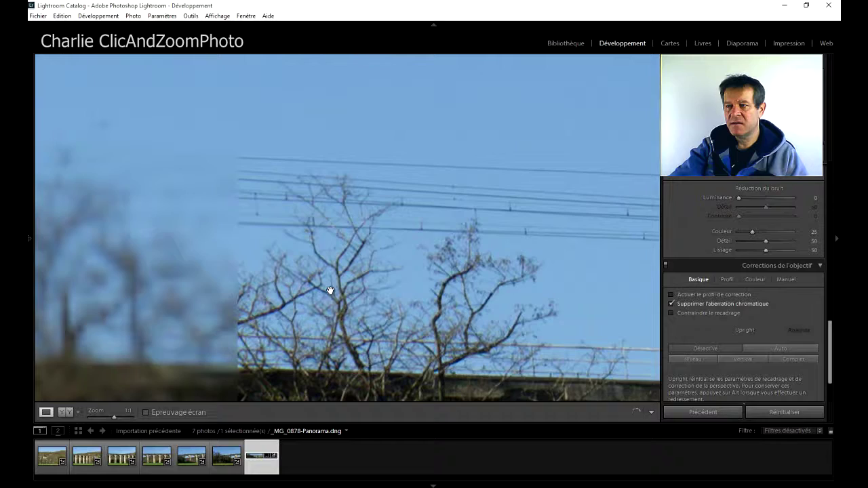
left_click_drag(207, 289, 336, 292)
left_click_drag(264, 285, 169, 252)
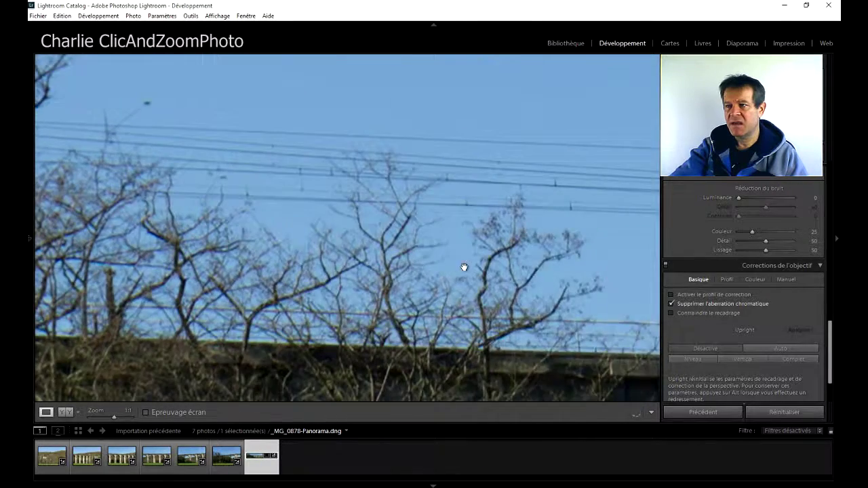
- Return along the railing to the stone parapet and enable the lens profile correction for the panorama
left_click_drag(405, 265, 67, 231)
left_click_drag(372, 235, 196, 222)
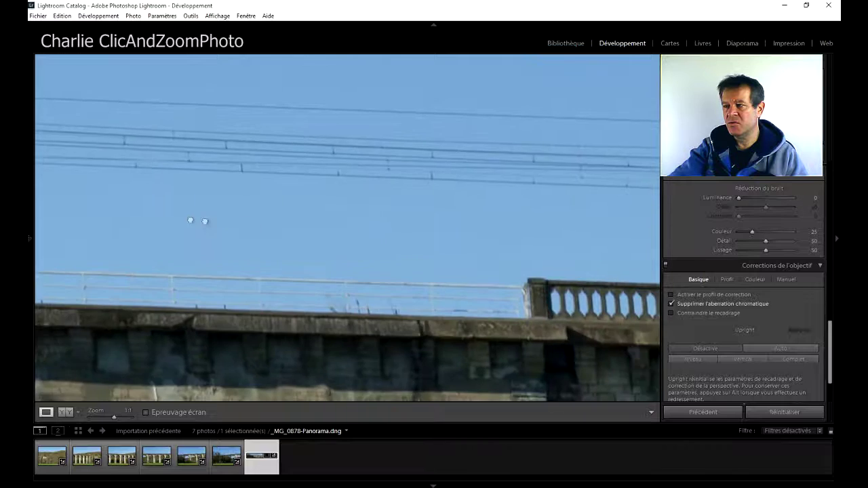
left_click_drag(319, 219, 180, 196)
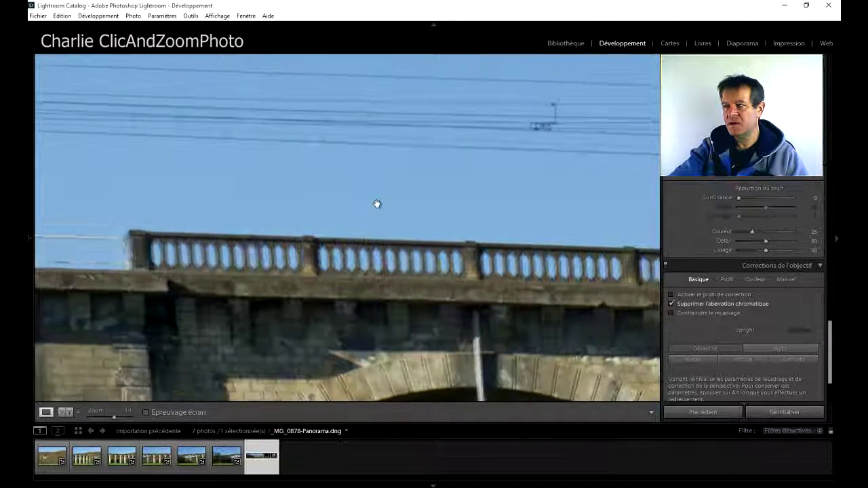
left_click_drag(378, 201, 141, 200)
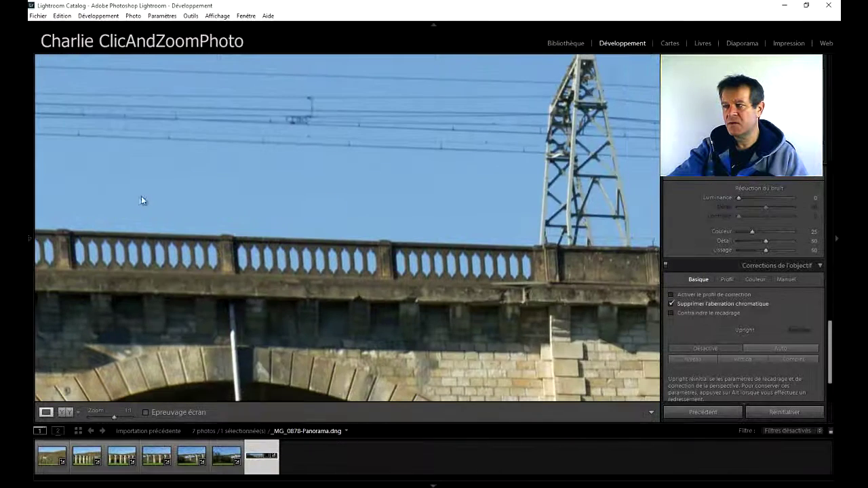
left_click(671, 295)
- Examine the corrected panorama along the parapet and catenary masts as far as the wooded hillside
left_click_drag(306, 170, 240, 170)
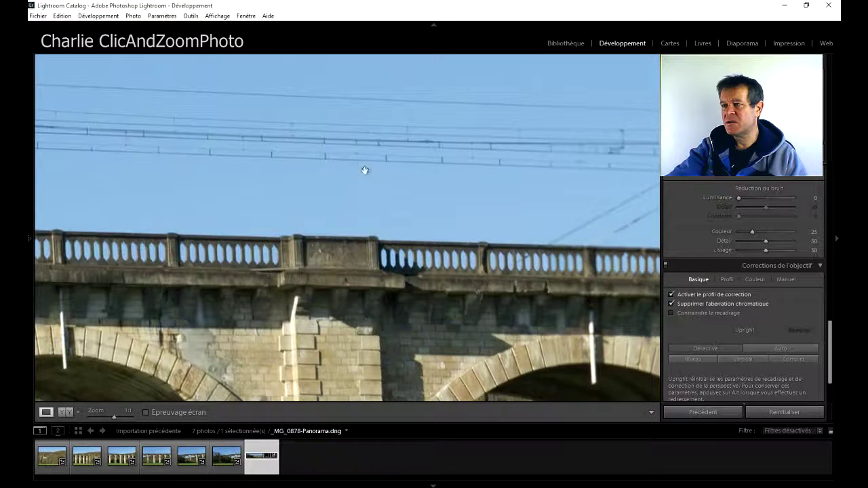
left_click_drag(444, 170, 221, 169)
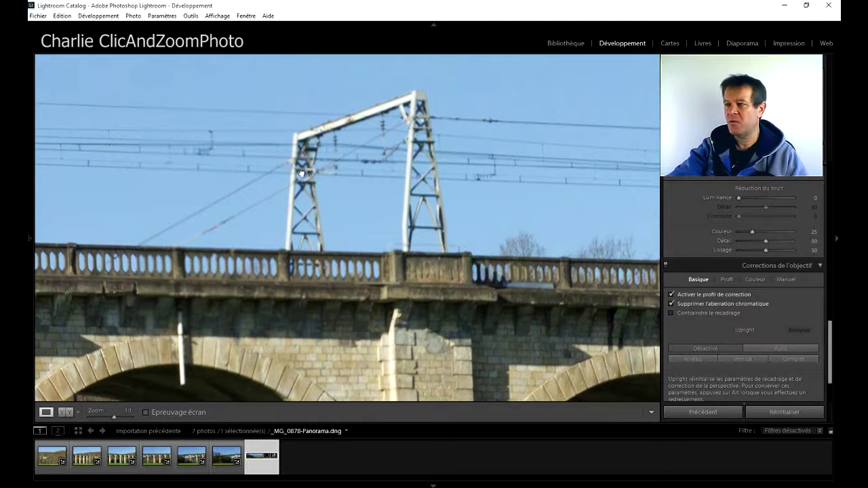
left_click_drag(301, 173, 154, 175)
left_click_drag(418, 183, 360, 184)
left_click_drag(446, 184, 266, 178)
left_click_drag(407, 170, 145, 166)
left_click_drag(413, 164, 259, 161)
left_click_drag(498, 164, 186, 162)
left_click_drag(352, 160, 153, 153)
left_click_drag(470, 165, 252, 163)
left_click_drag(380, 171, 242, 223)
left_click_drag(519, 234, 335, 234)
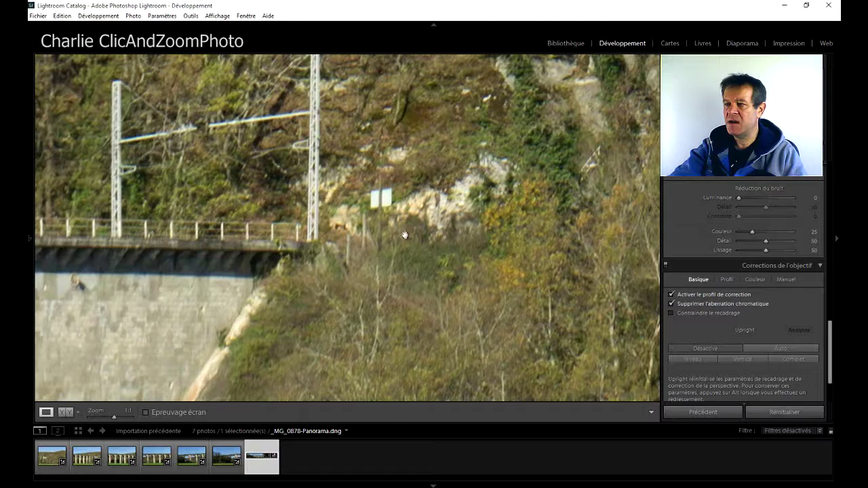
- Examine the bases of the viaduct's piers and the grass edge for stitching faults, finishing with the whole panorama in view
left_click_drag(98, 249, 343, 244)
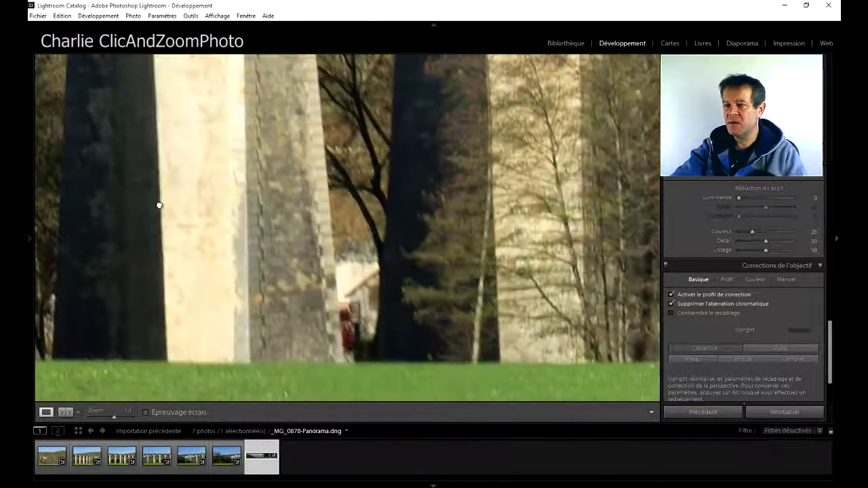
left_click_drag(158, 205, 283, 241)
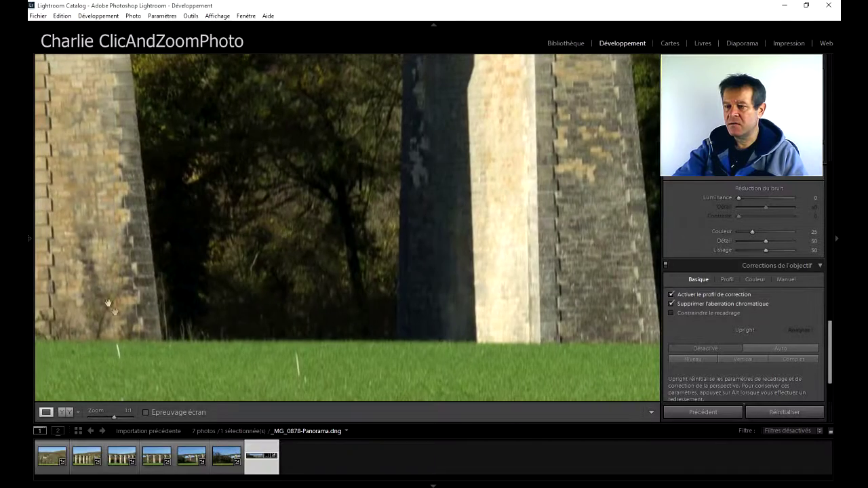
left_click_drag(102, 350, 231, 299)
left_click_drag(186, 236, 301, 270)
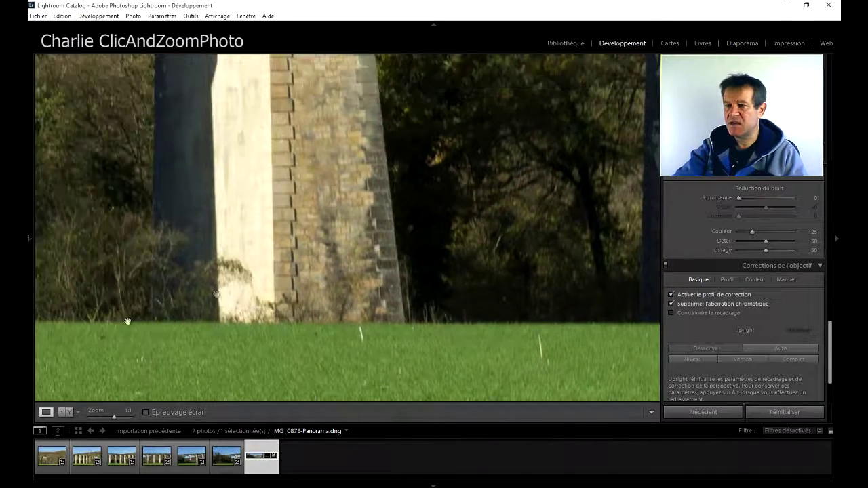
mouse_move(114, 333)
left_mouse_down()
mouse_move(325, 316)
mouse_move(302, 303)
mouse_move(448, 305)
left_mouse_up()
left_click_drag(197, 277, 346, 279)
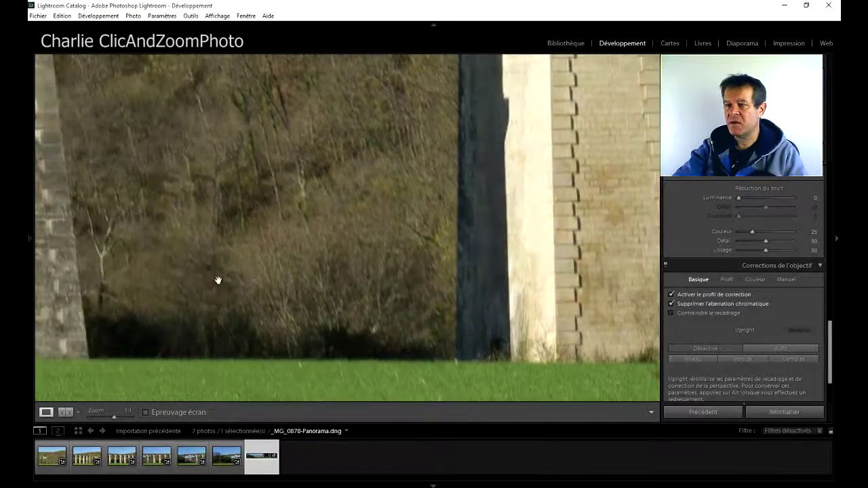
left_click_drag(224, 281, 350, 281)
left_click_drag(192, 276, 328, 298)
left_click_drag(301, 225, 283, 368)
left_click_drag(251, 203, 296, 297)
left_click(374, 296)
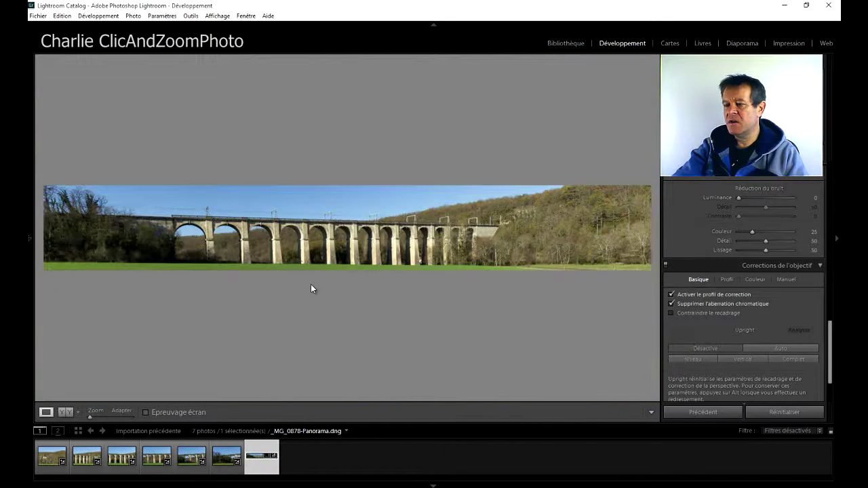
- Review the export settings for the panorama and close them without exporting
right_click(332, 215)
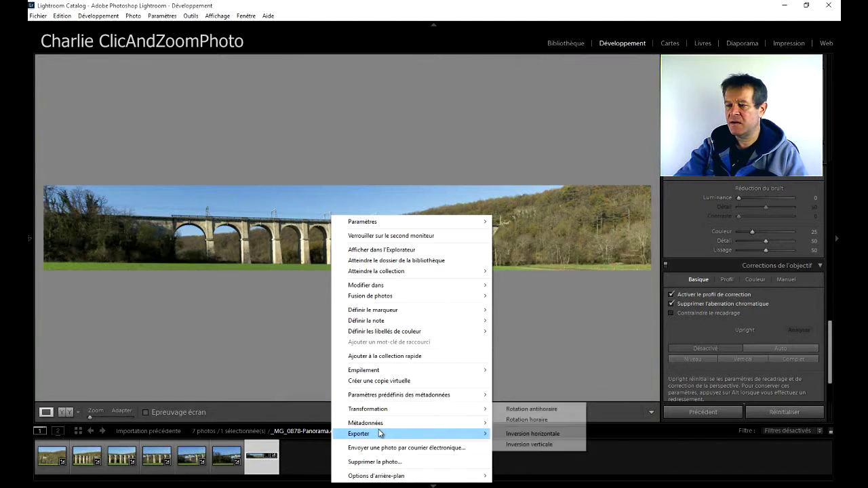
mouse_move(378, 433)
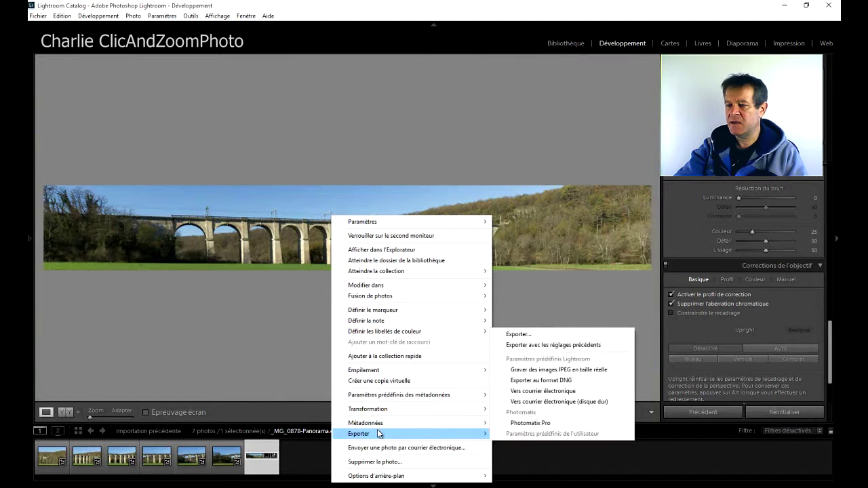
left_click(509, 335)
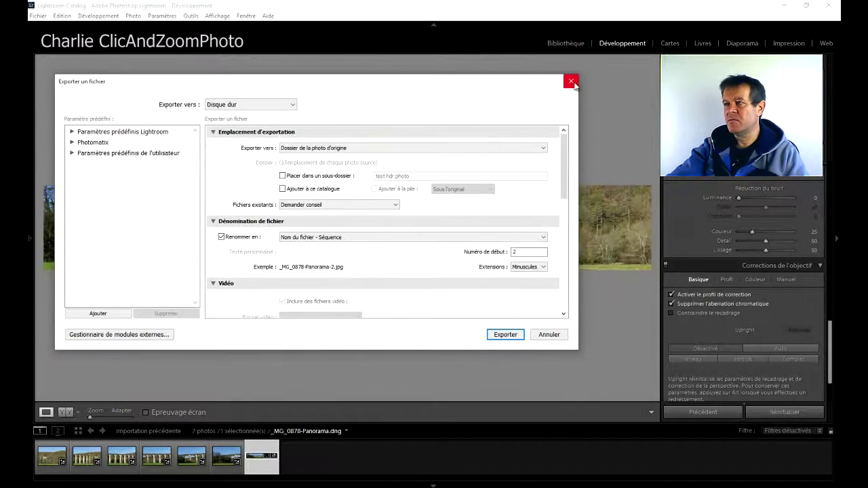
left_click(572, 82)
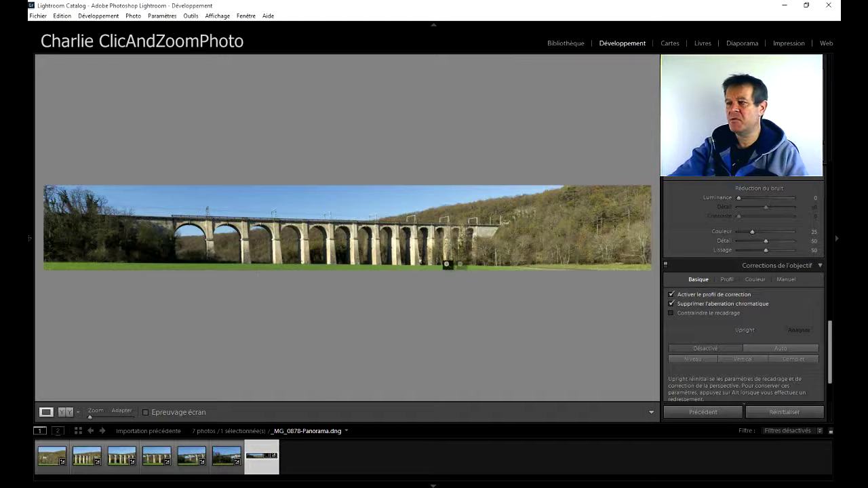
- Set the white balance from the grey stone beside a viaduct arch, giving temperature 4950 and tint +21
left_click_drag(832, 344, 796, 178)
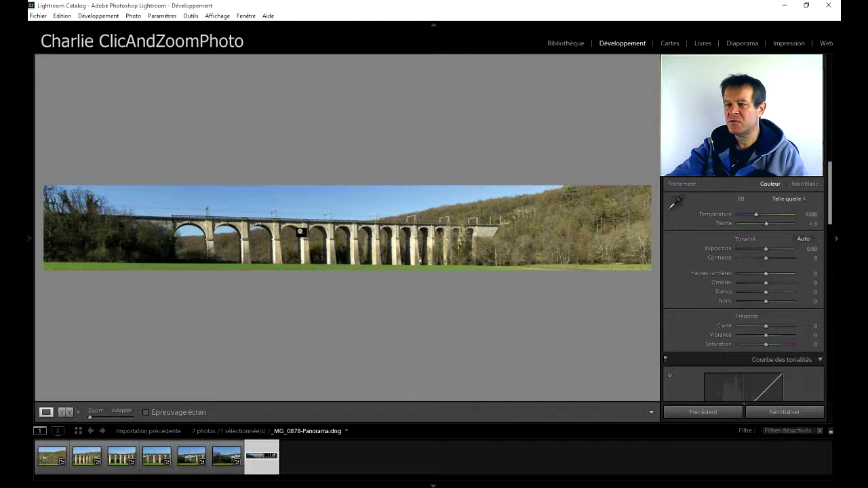
left_click(300, 232)
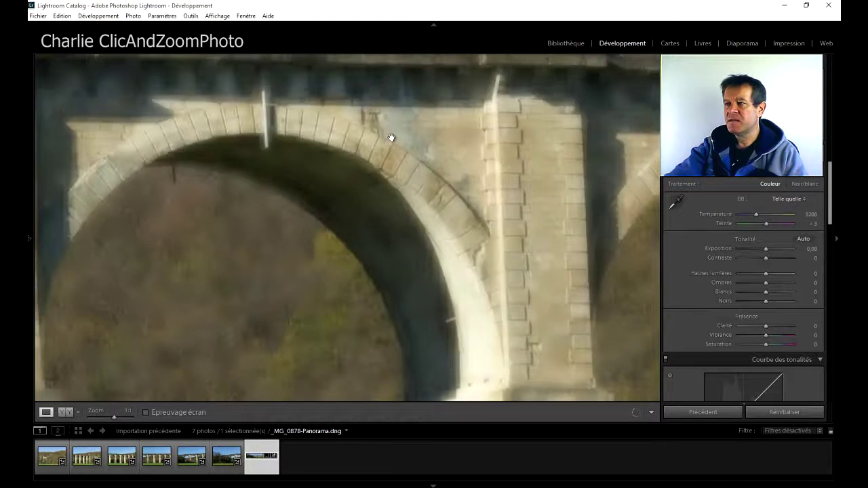
left_click_drag(391, 138, 358, 198)
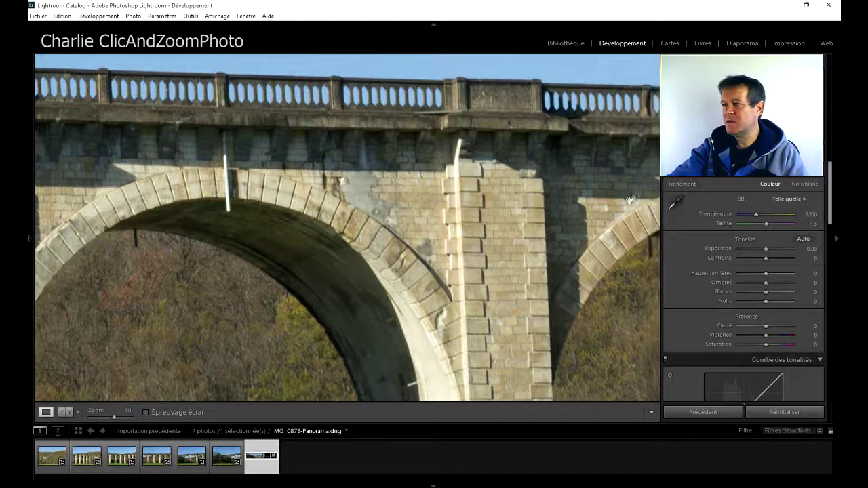
left_click(676, 202)
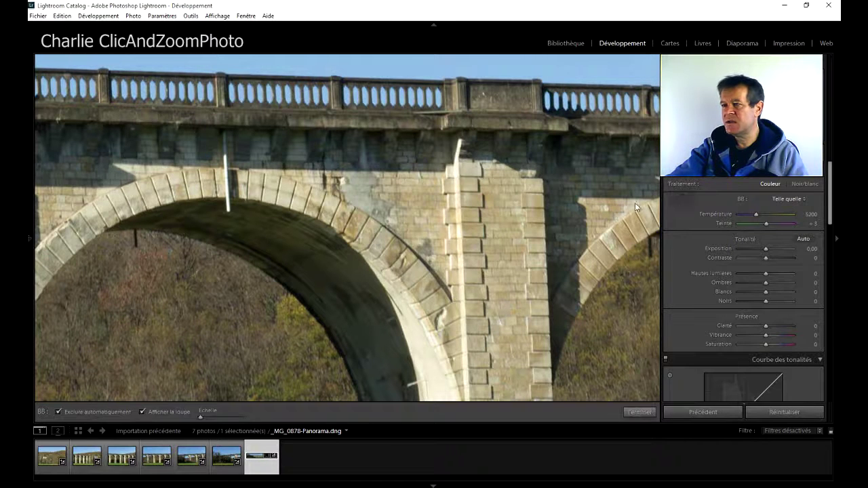
key("Escape")
left_click(355, 196)
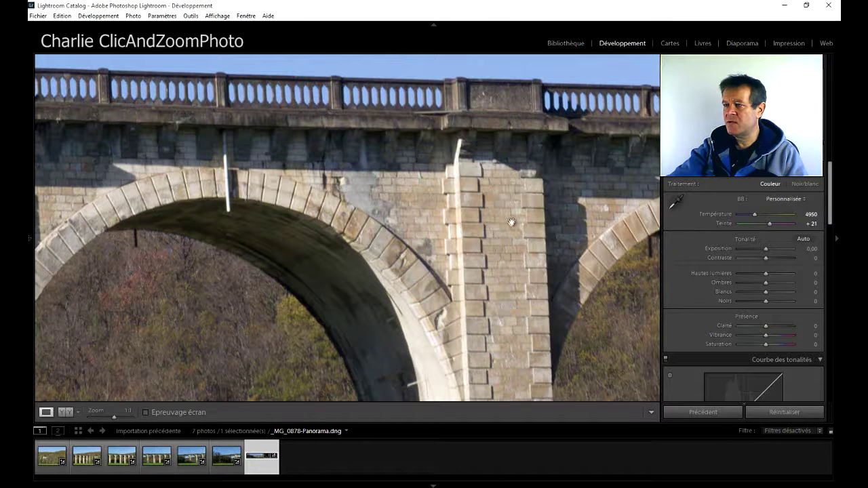
left_click(481, 233)
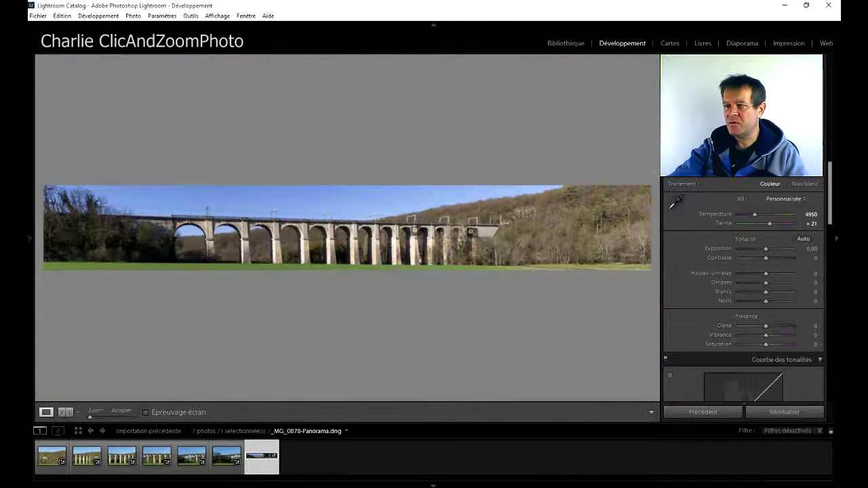
- Remove the white stake standing in the grass nearer the middle piers, using a spot removal brush of size 14
left_click(542, 244)
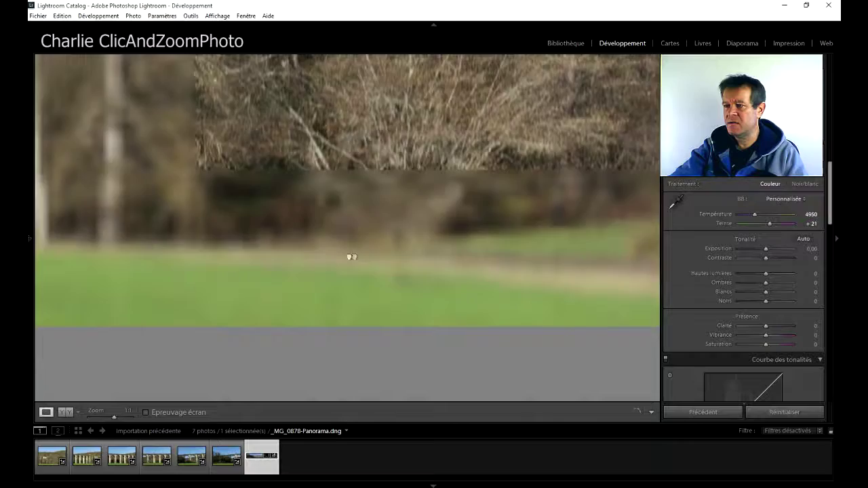
left_click_drag(351, 257, 479, 280)
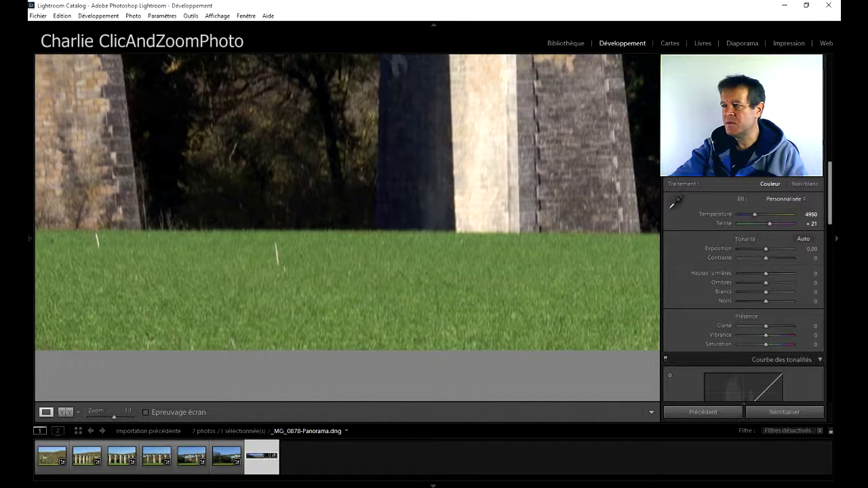
key("q")
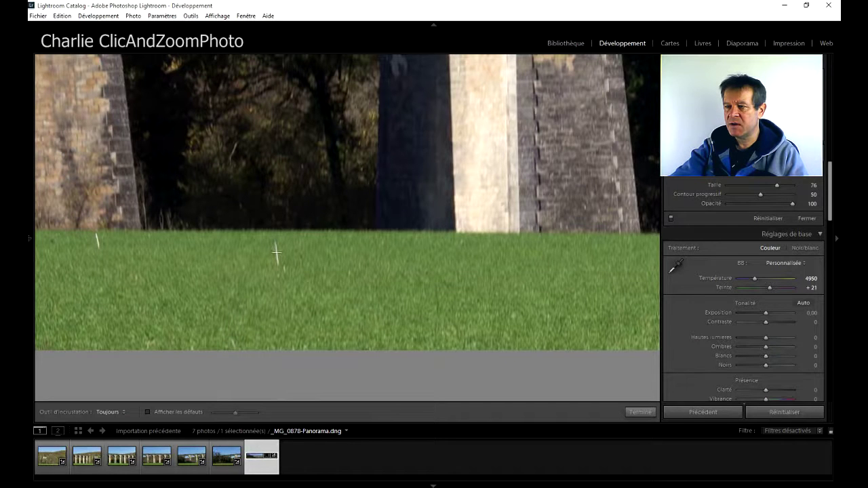
left_click_drag(777, 184, 757, 185)
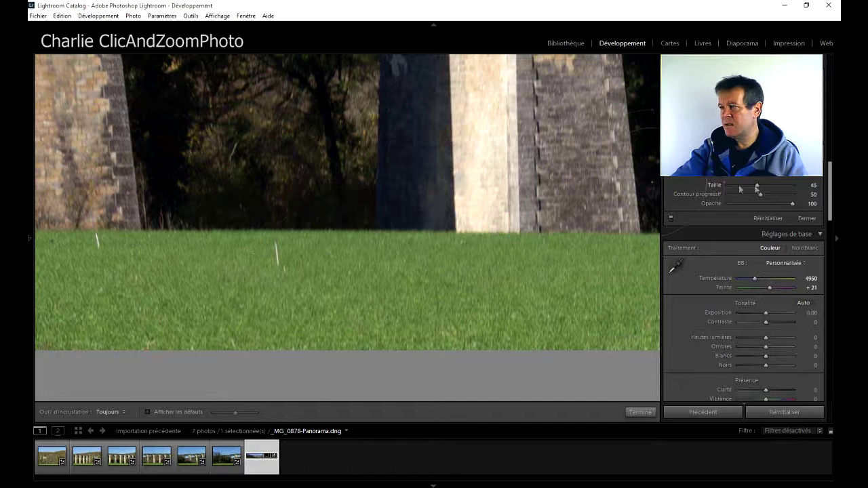
left_click_drag(757, 185, 744, 184)
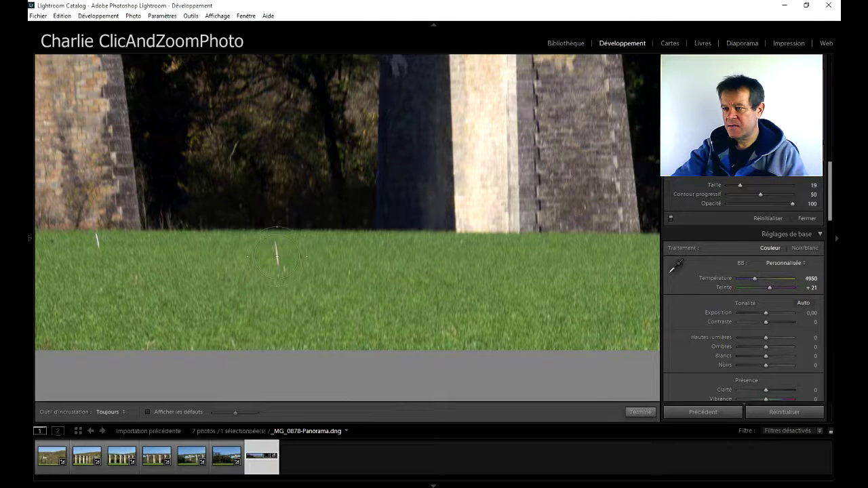
scroll(276, 257, "down", 2)
left_click(276, 251)
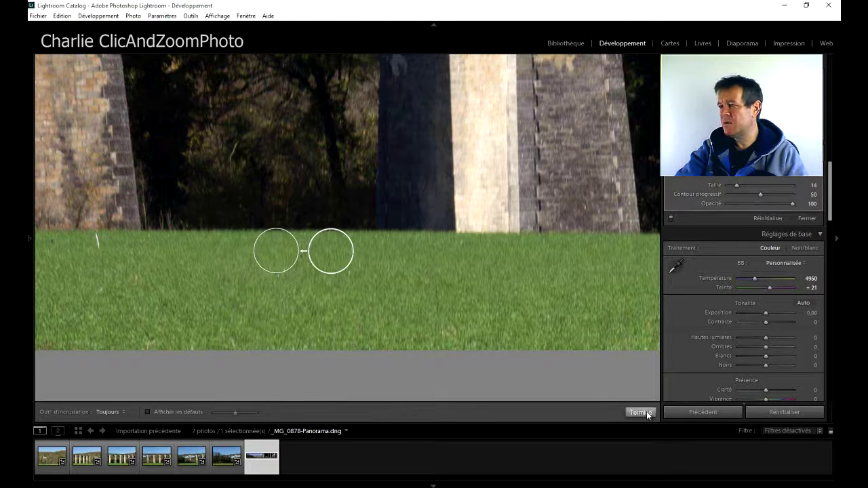
left_click(640, 412)
- Lay a level graduated filter over the grass along the panorama's lower edge and set its exposure to 0.76
left_click_drag(189, 283, 340, 293)
left_click_drag(303, 259, 337, 301)
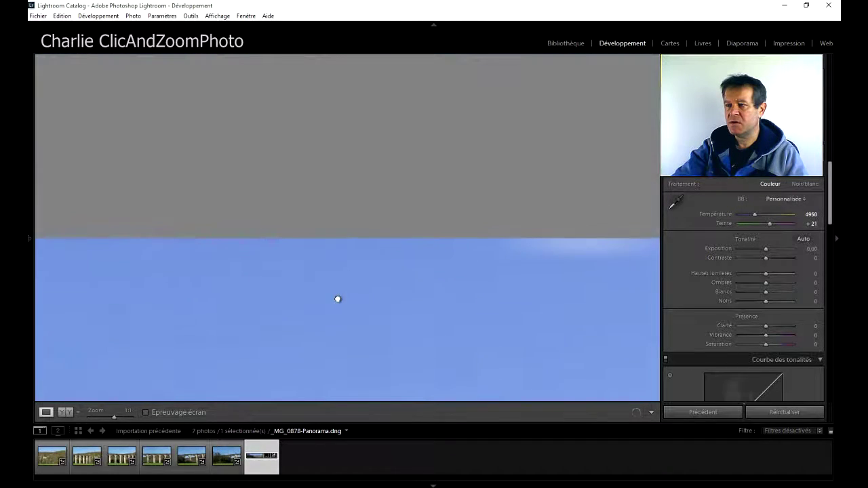
left_click(337, 299)
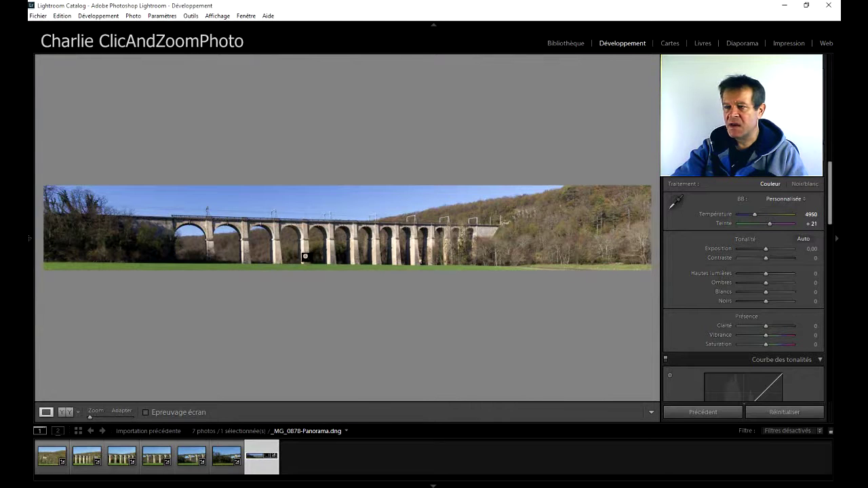
key("m")
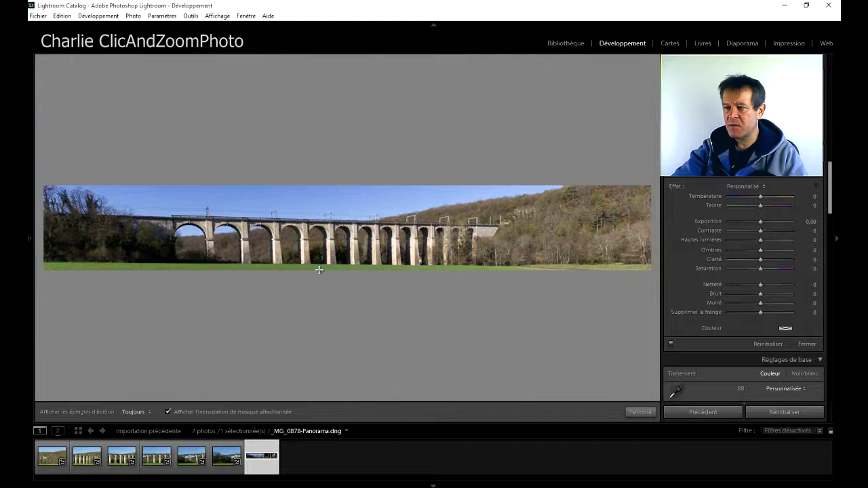
left_click_drag(320, 259, 319, 260)
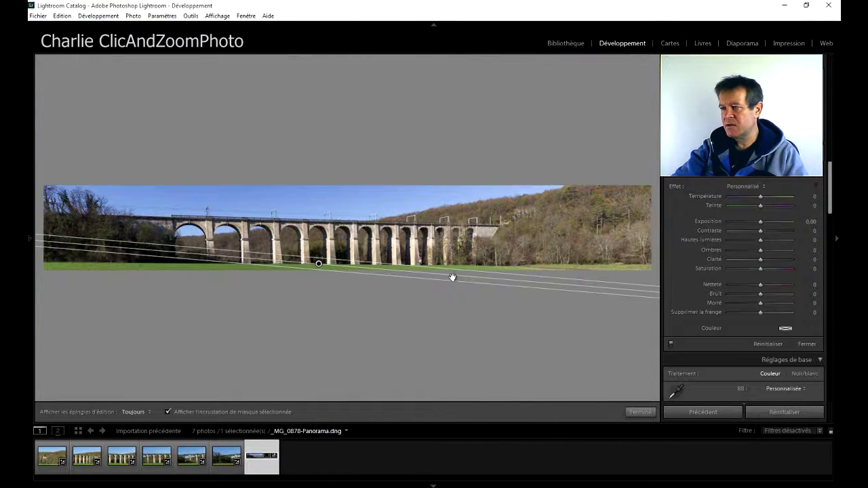
left_click_drag(482, 276, 642, 263)
key("o")
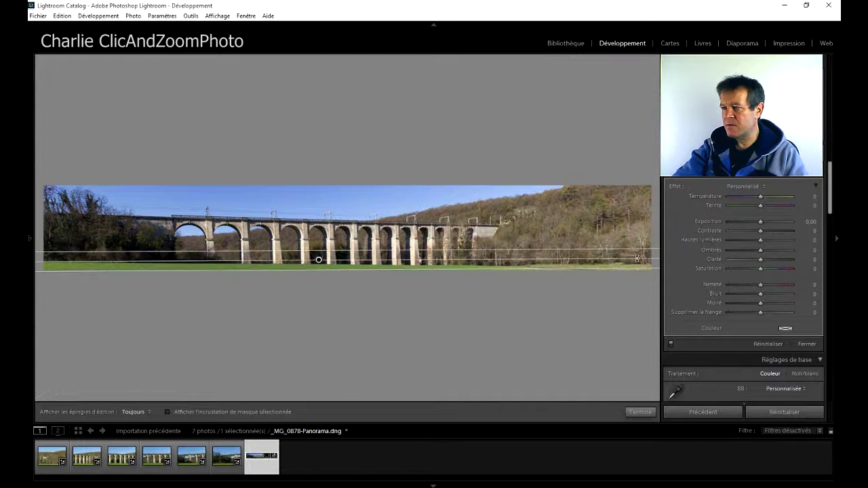
mouse_move(758, 222)
left_mouse_down()
mouse_move(750, 223)
mouse_move(765, 226)
left_mouse_up()
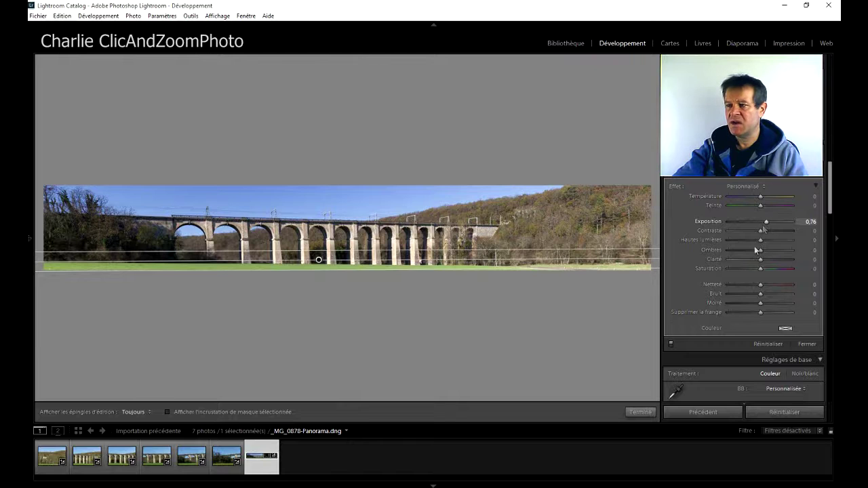
left_click(647, 412)
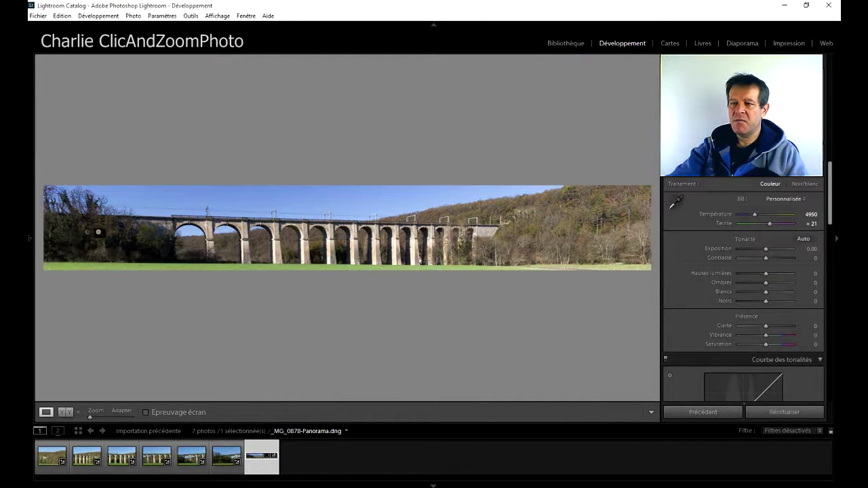
- Paint an adjustment mask over the dark trees at the viaduct's left end with brush size 8, erasing spill at size 5
key("m")
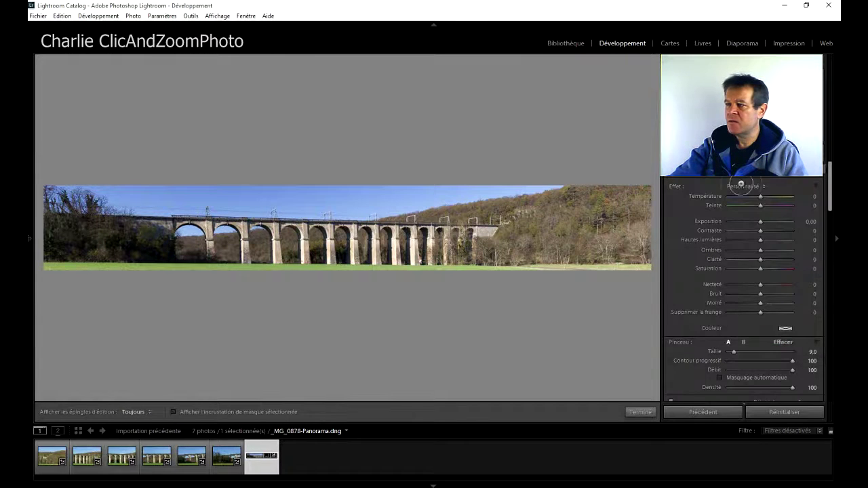
key("bracketleft")
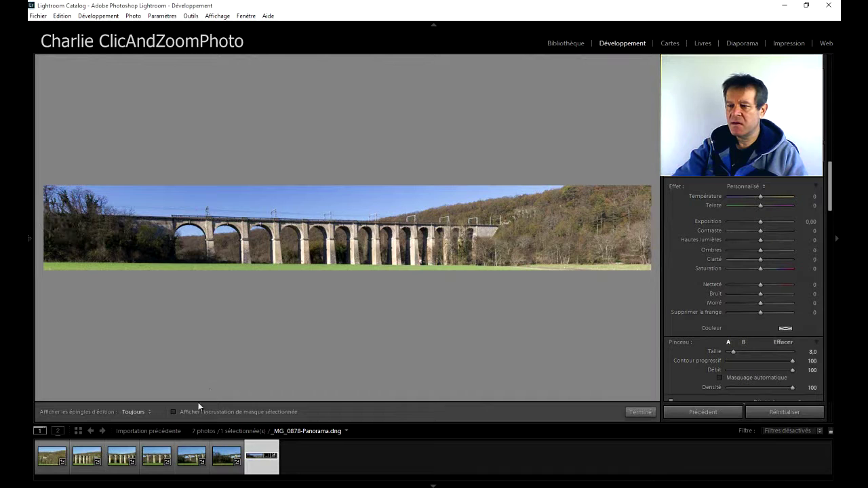
left_click(173, 412)
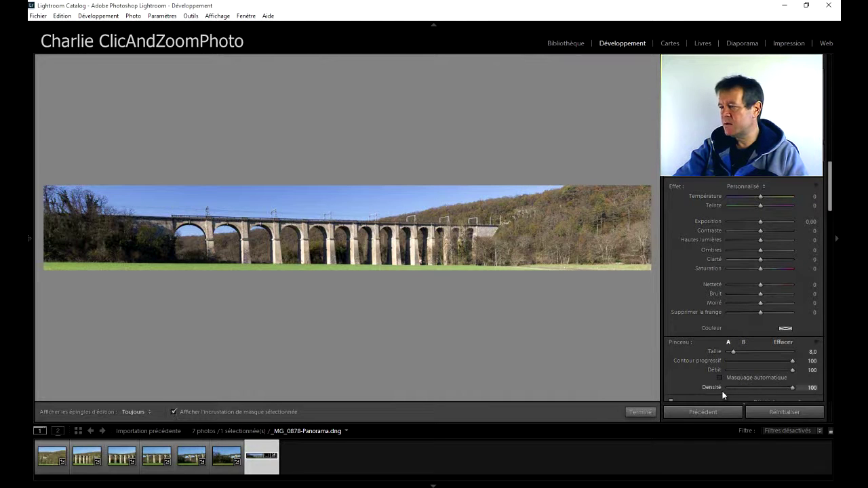
left_click_drag(48, 220, 48, 217)
key("h")
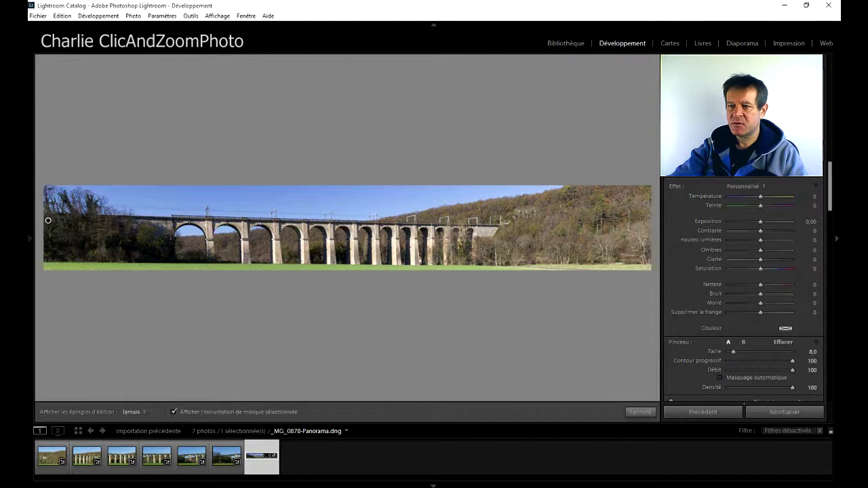
mouse_move(129, 229)
left_mouse_down()
mouse_move(156, 240)
mouse_move(54, 242)
mouse_move(101, 254)
mouse_move(170, 246)
mouse_move(159, 228)
mouse_move(101, 223)
mouse_move(80, 207)
mouse_move(46, 198)
mouse_move(45, 224)
left_mouse_up()
key("alt")
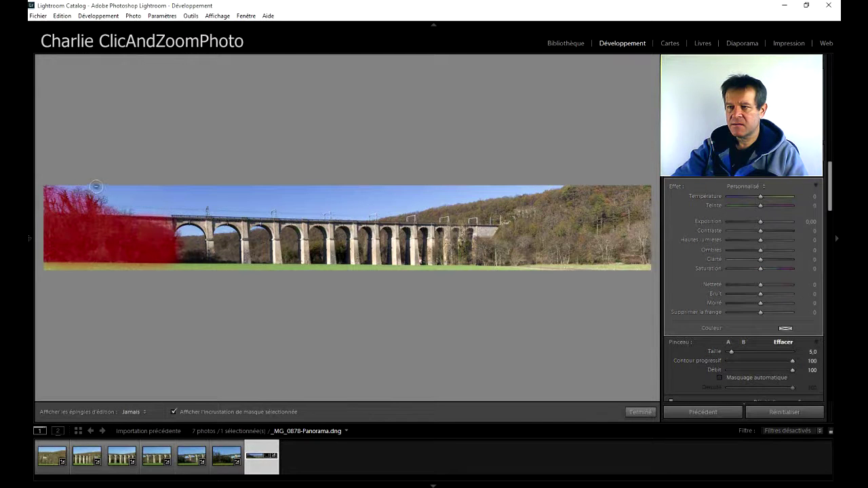
- Hide the mask overlay and set the exposure of the painted tree area to 0.82
key("h")
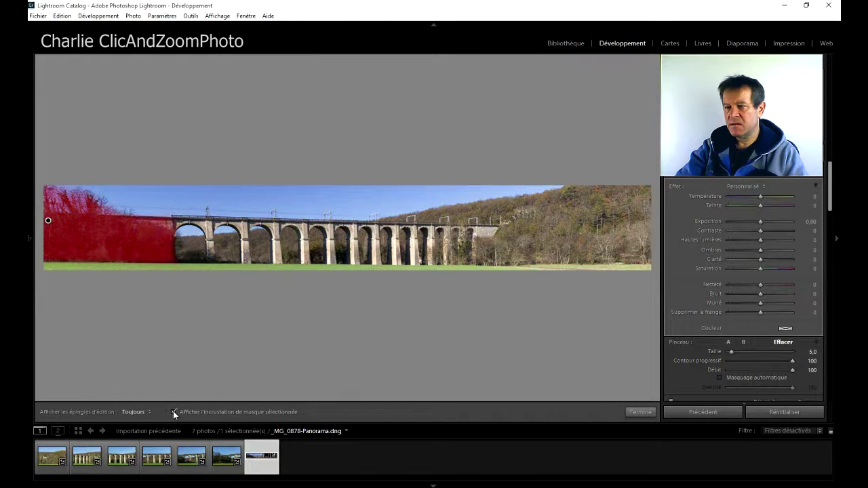
key("o")
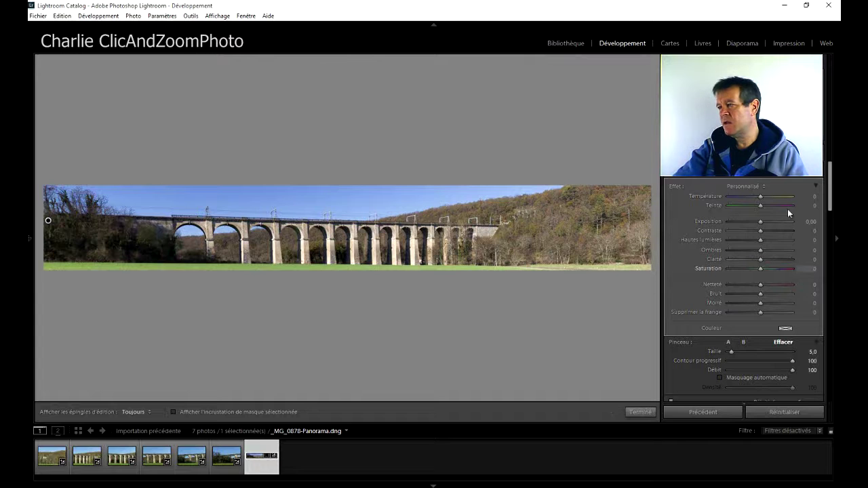
left_click_drag(761, 221, 766, 221)
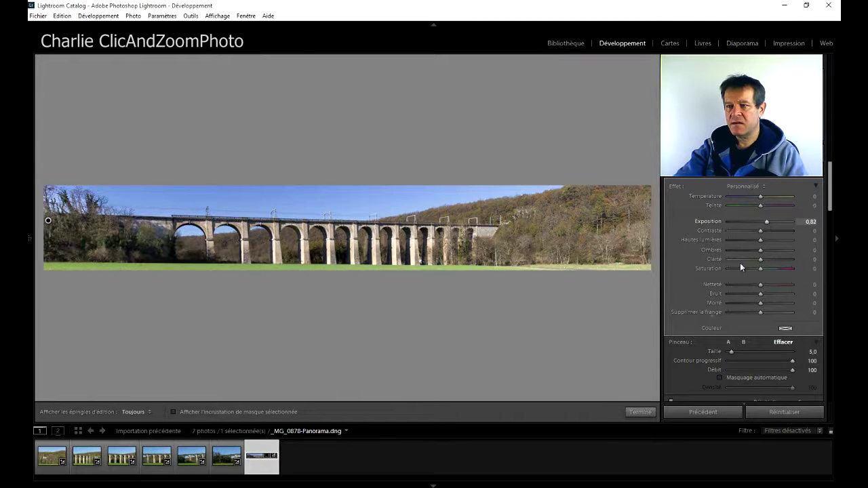
left_click(641, 412)
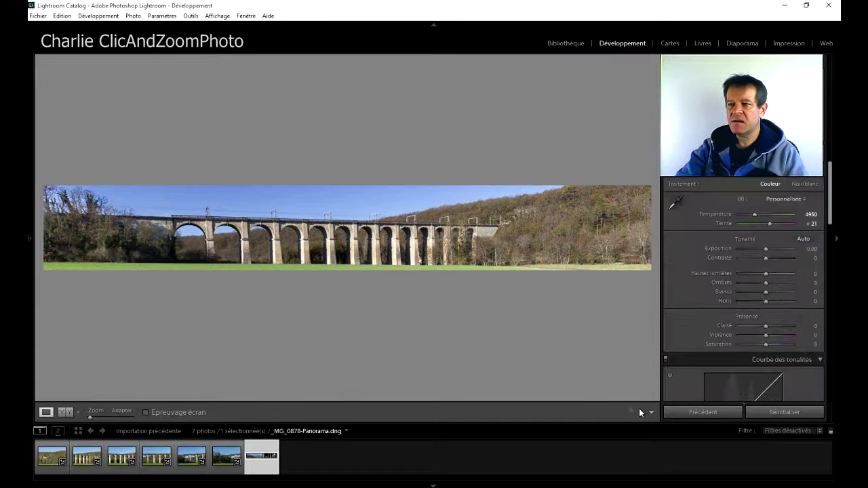
- Inspect an arch up close and set the panorama's point curve to the medium contrast preset (Contraste moyen)
left_click(431, 229)
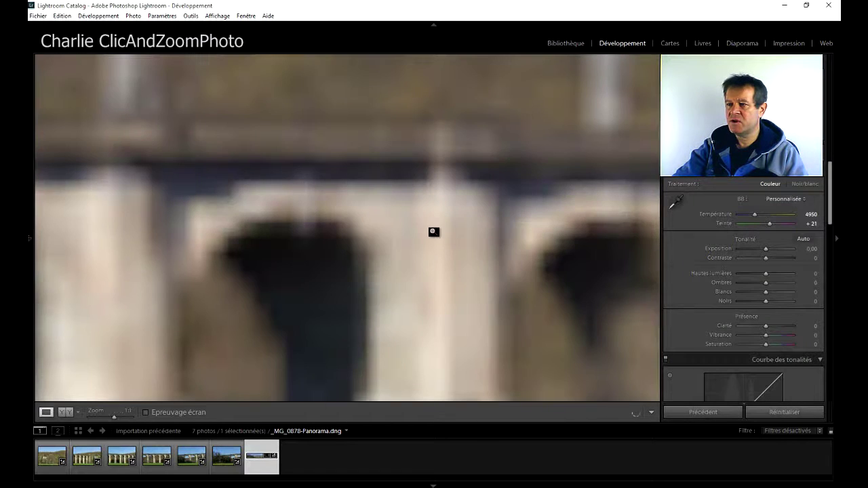
left_click(433, 232)
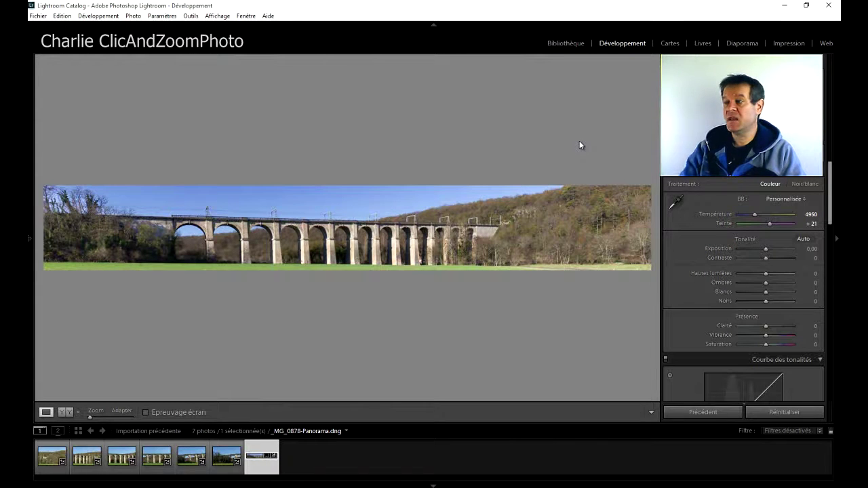
left_click_drag(838, 194, 839, 244)
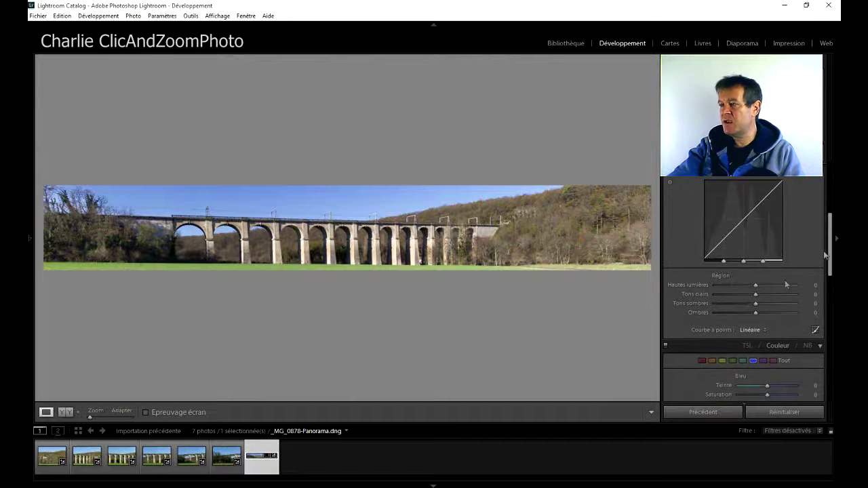
left_click(763, 330)
left_click(761, 350)
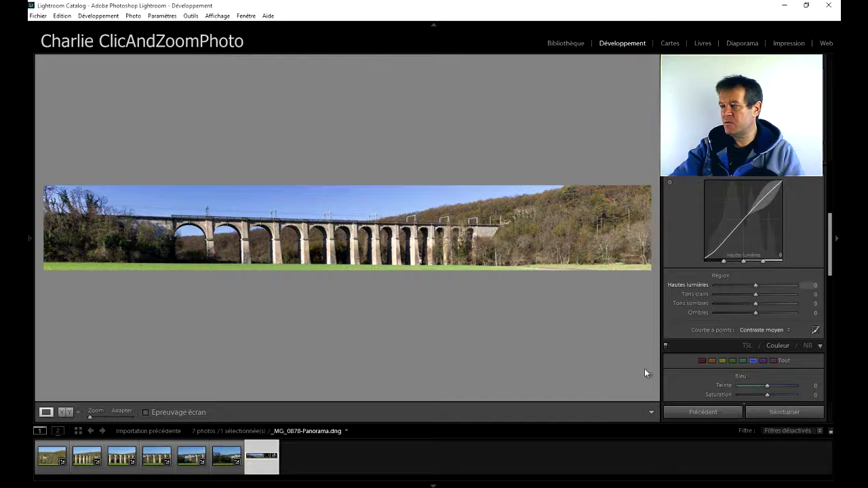
- Set the panorama's clarity to +20 and its vibrance to +14
left_click_drag(830, 269, 830, 231)
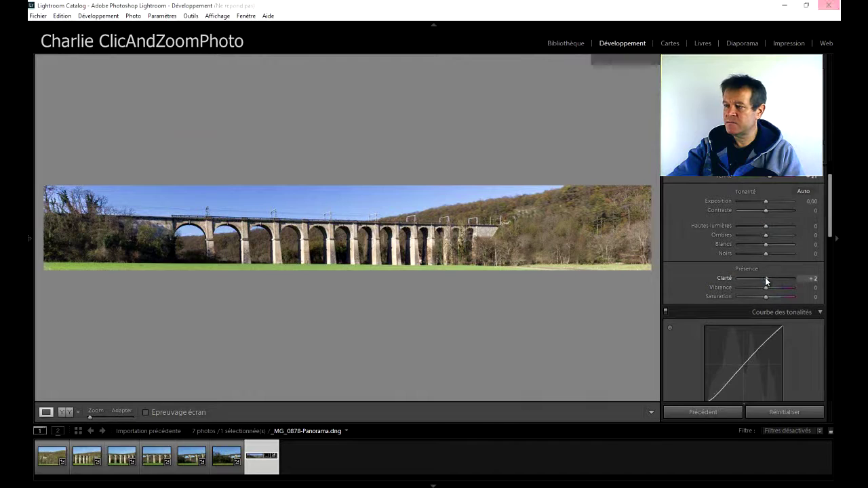
mouse_move(766, 277)
left_mouse_down()
mouse_move(776, 278)
mouse_move(770, 282)
left_mouse_up()
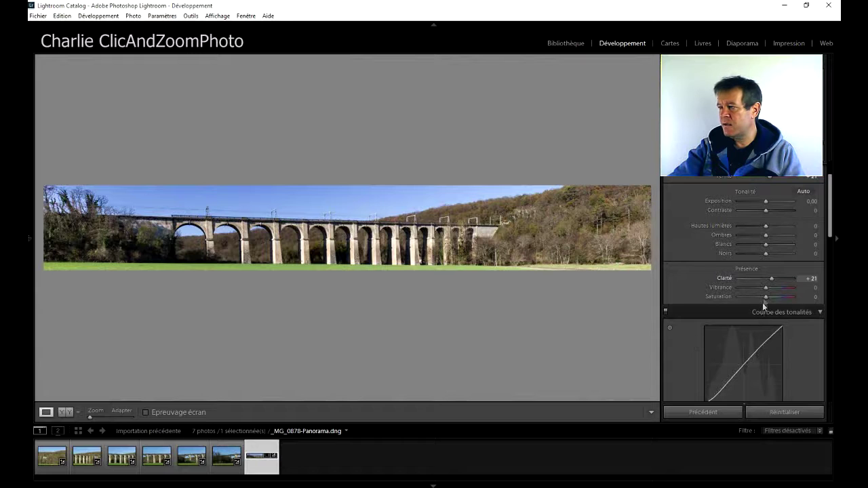
left_click_drag(767, 291, 770, 289)
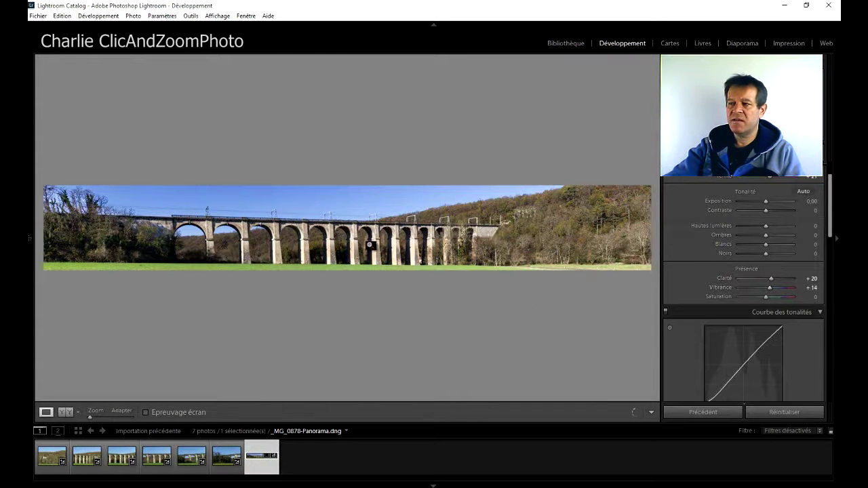
- Check the stonework of a pier at full size and raise the panorama's blacks to +36
left_click(333, 234)
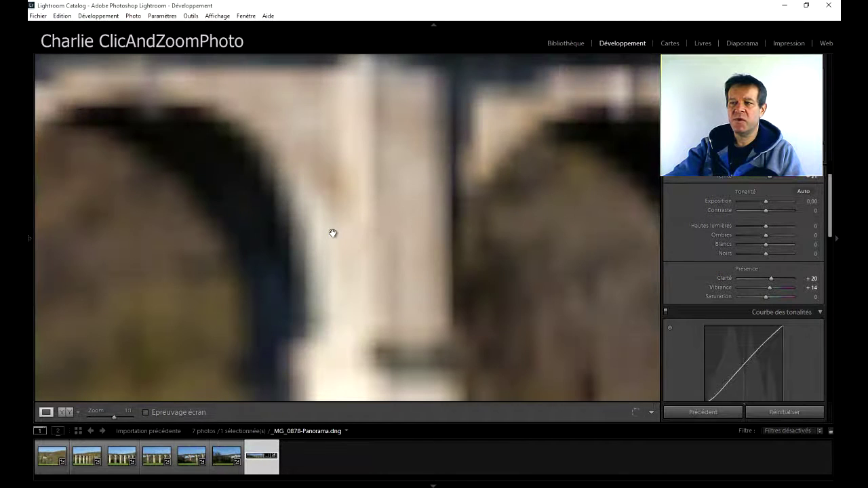
left_click(334, 234)
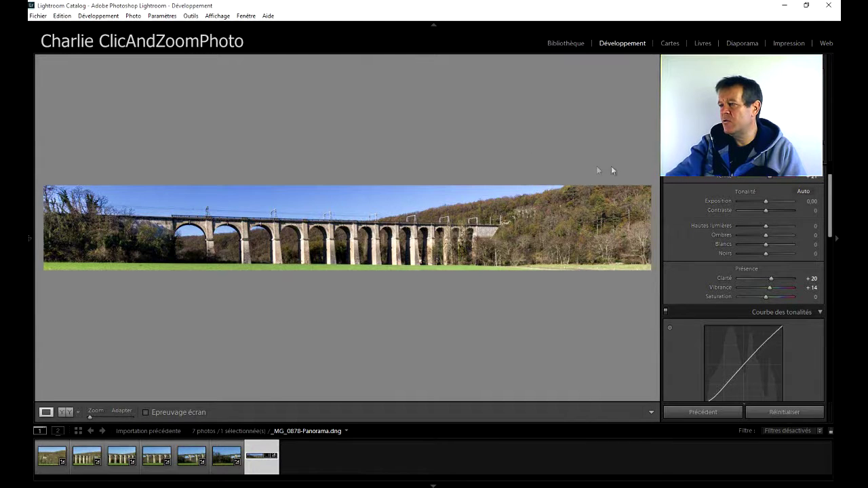
left_click_drag(768, 253, 773, 254)
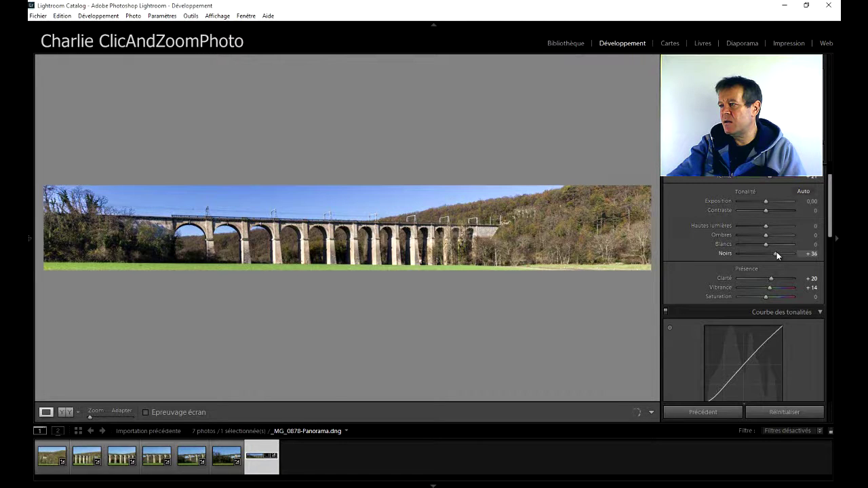